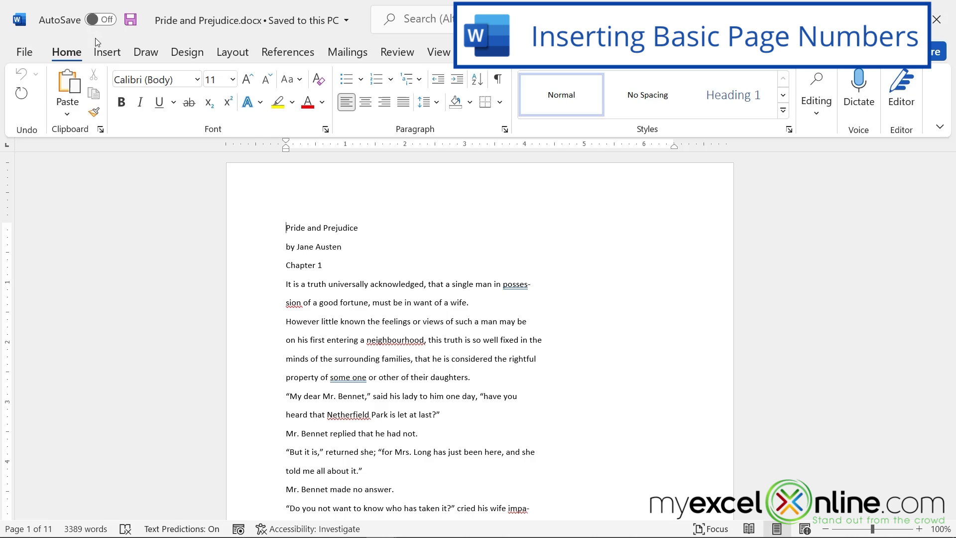
Add Plain Number 3 page numbers at the top right of every page, then close the header.
{"action": "left_click", "coordinate": [105, 52]}
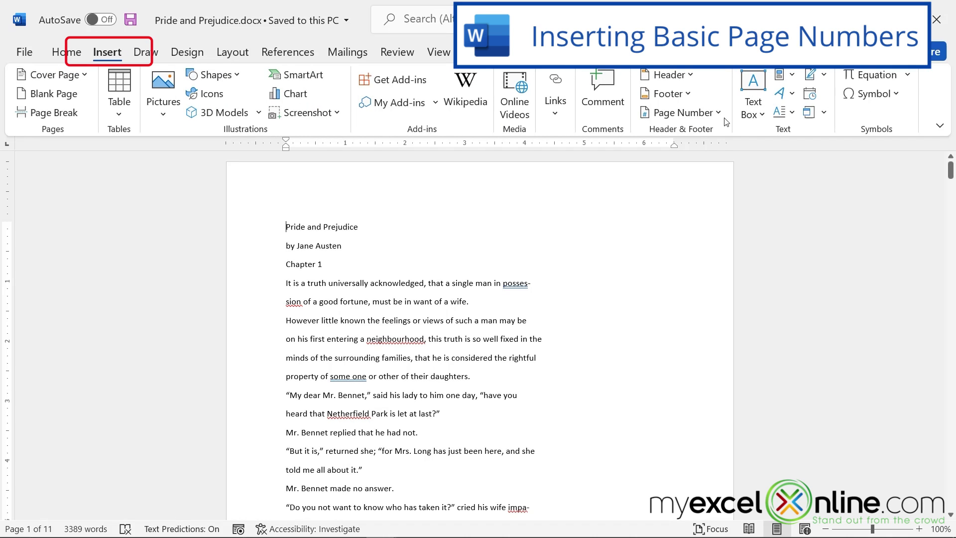
{"action": "left_click", "coordinate": [718, 114]}
{"action": "mouse_move", "coordinate": [687, 132]}
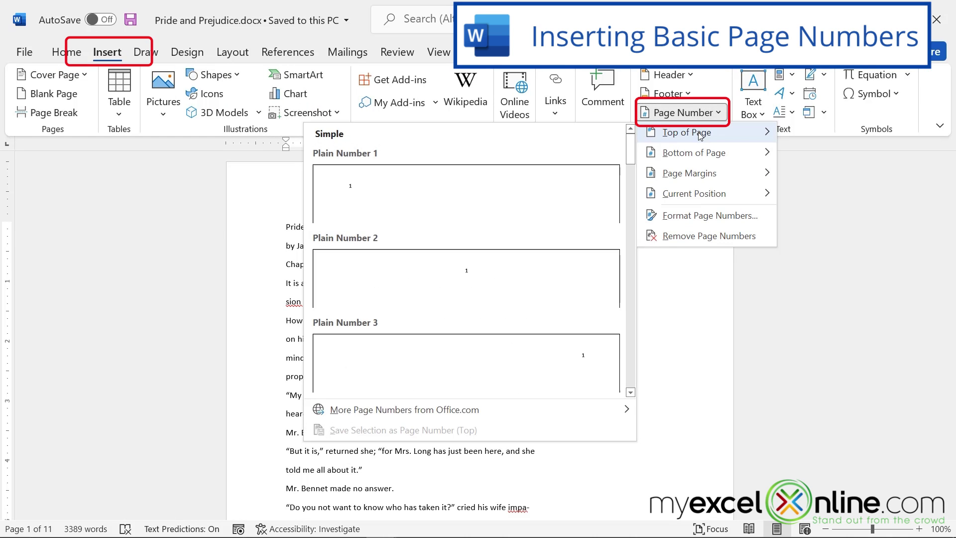
{"action": "left_click", "coordinate": [577, 358]}
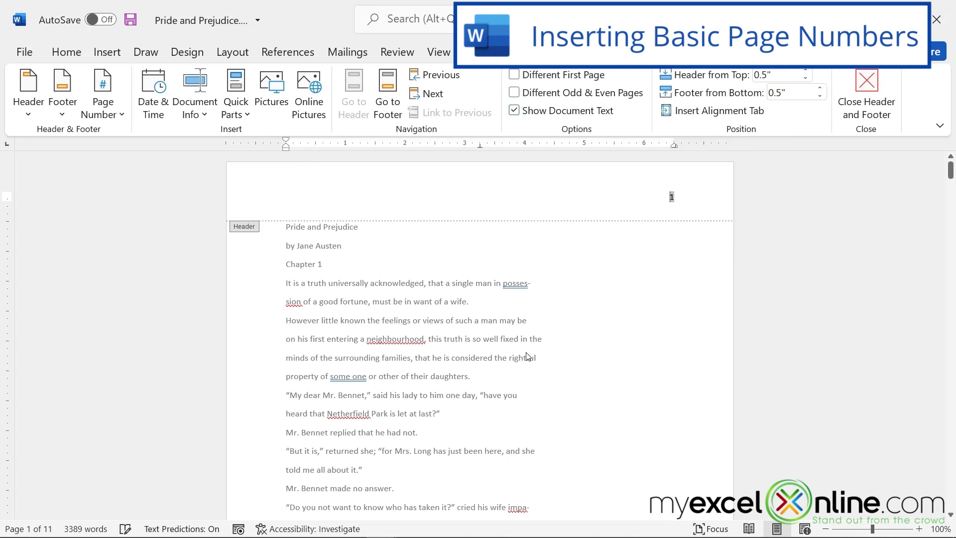
{"action": "left_click", "coordinate": [861, 101]}
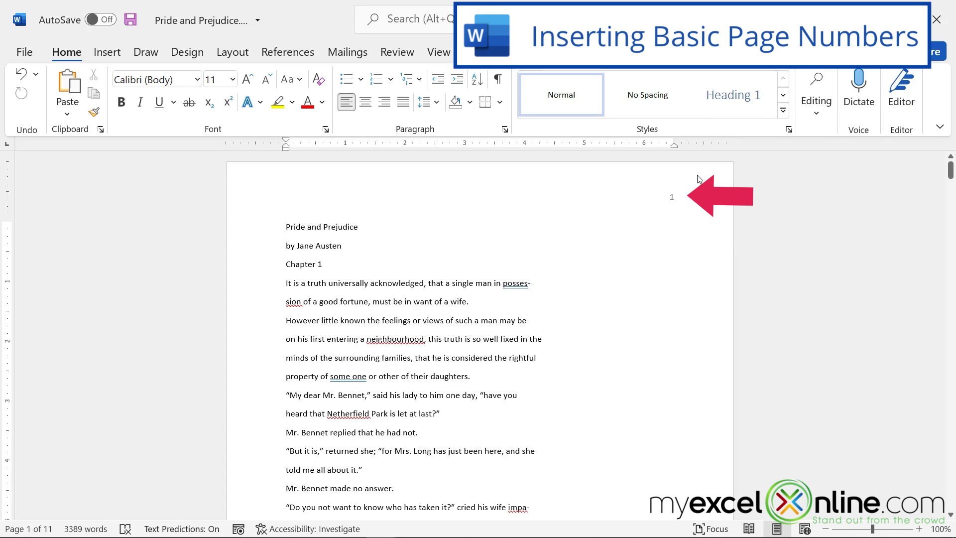
{"action": "scroll", "coordinate": [716, 258], "scroll_direction": "down", "scroll_amount": 10}
{"action": "scroll", "coordinate": [688, 356], "scroll_direction": "down", "scroll_amount": 9}
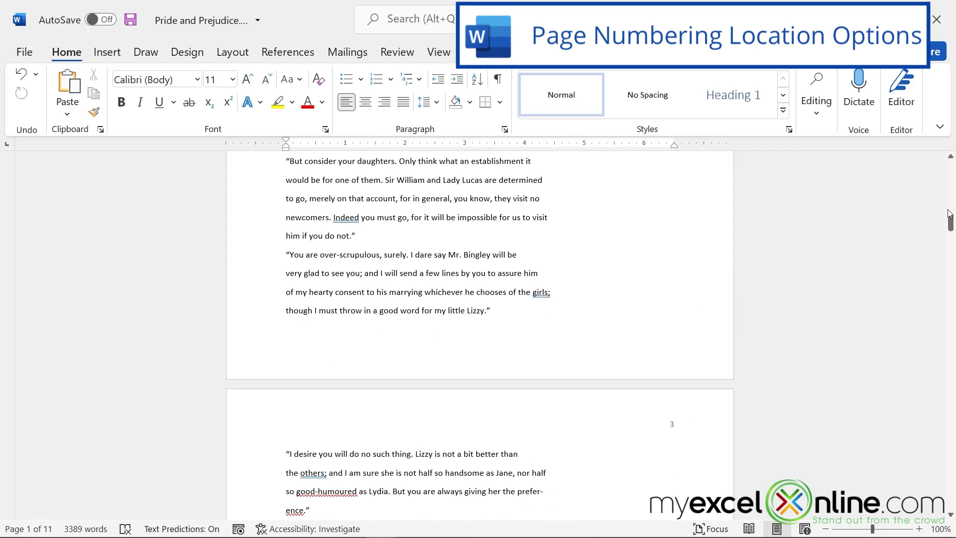
{"action": "key", "text": "ctrl+Home"}
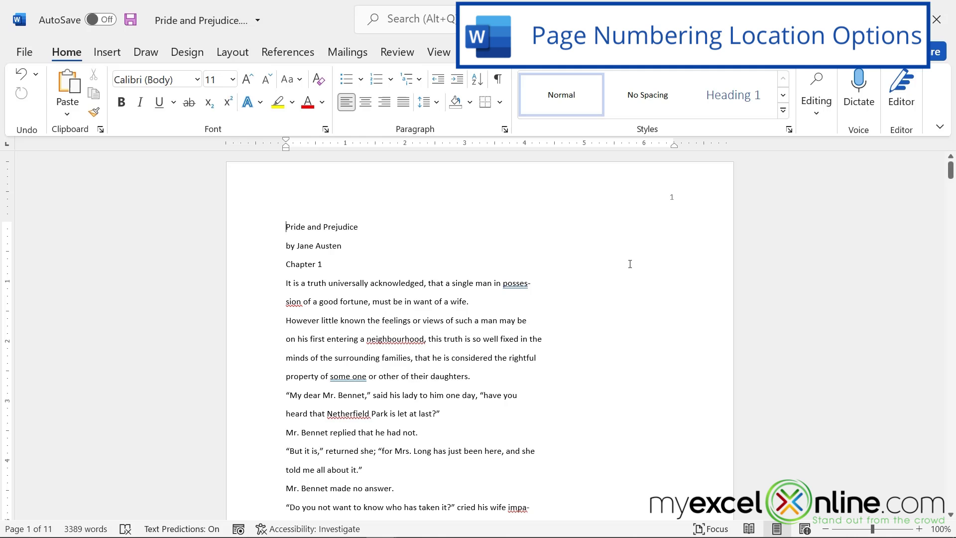
Preview the Top of Page and Bottom of Page page-number galleries.
{"action": "left_click", "coordinate": [107, 52]}
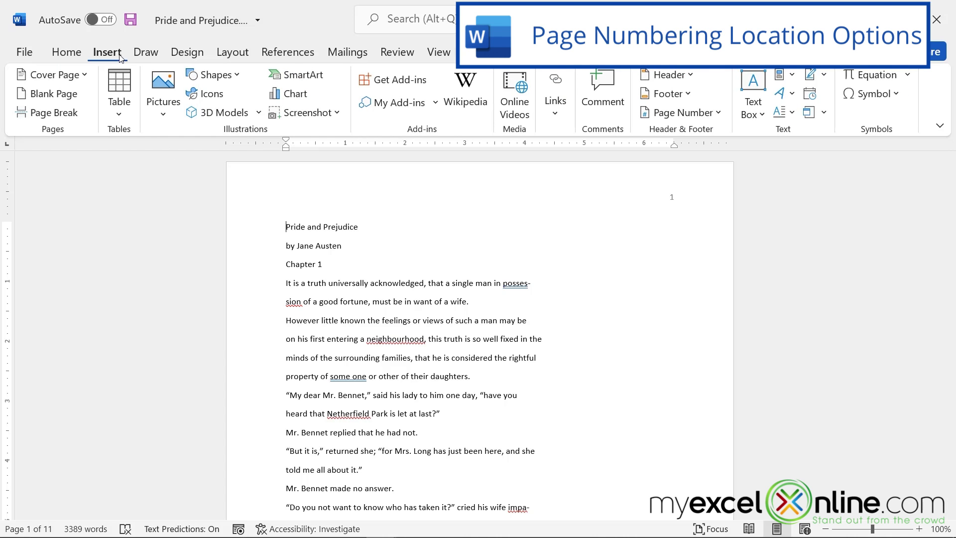
{"action": "left_click", "coordinate": [719, 112]}
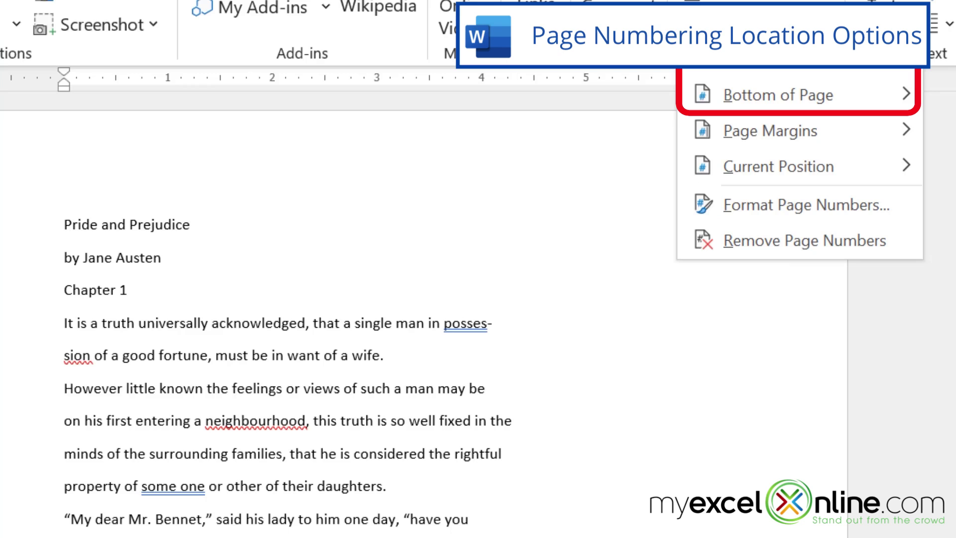
{"action": "mouse_move", "coordinate": [789, 76]}
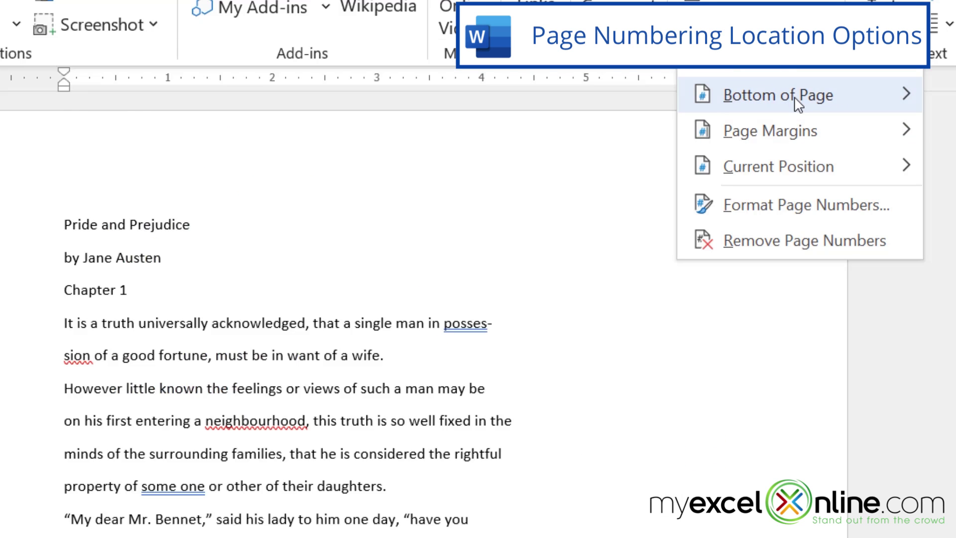
{"action": "mouse_move", "coordinate": [798, 103]}
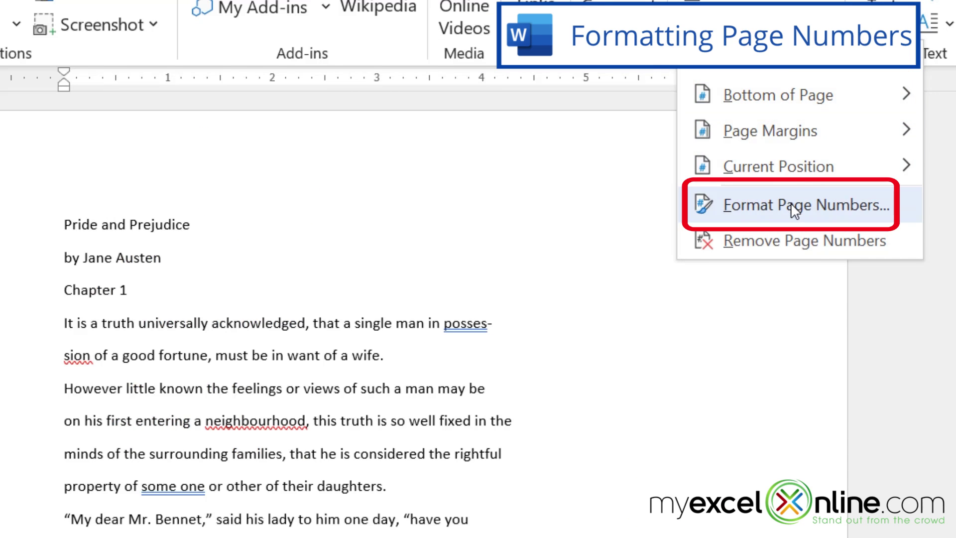
Change the page number format to the dashed '- 1 -, - 2 -, - 3 -, ...' style.
{"action": "left_click", "coordinate": [790, 202]}
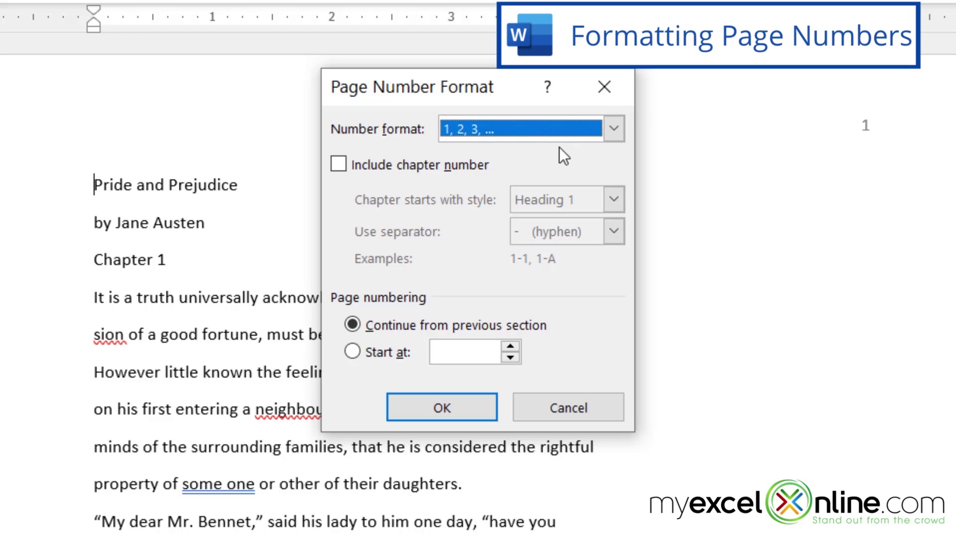
{"action": "left_click", "coordinate": [614, 129]}
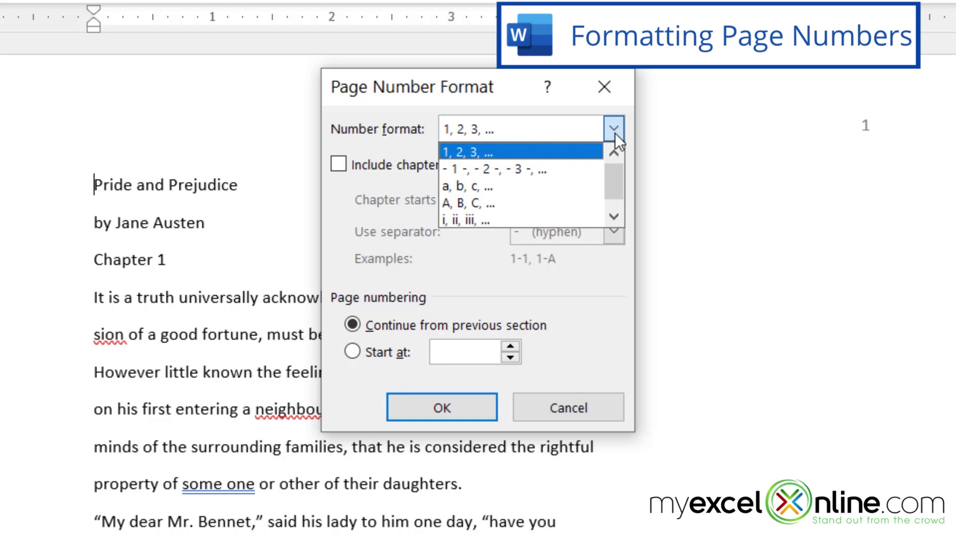
{"action": "left_click", "coordinate": [611, 218]}
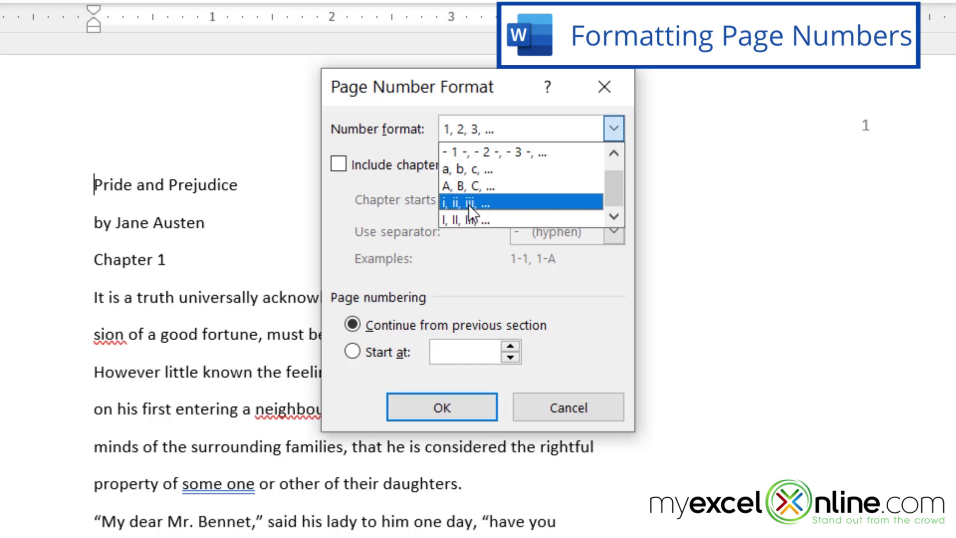
{"action": "left_click", "coordinate": [492, 157]}
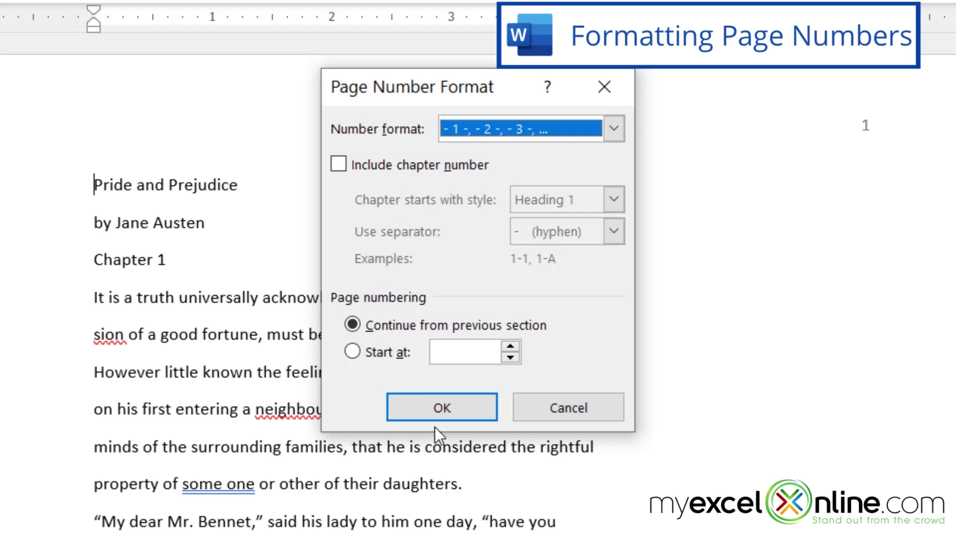
{"action": "left_click", "coordinate": [444, 407]}
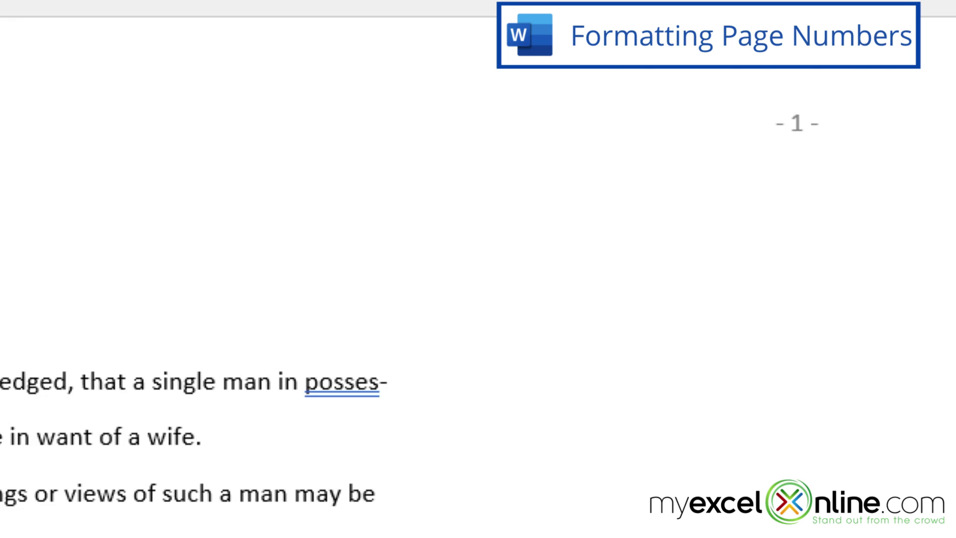
{"action": "mouse_move", "coordinate": [949, 165]}
{"action": "left_mouse_down"}
{"action": "mouse_move", "coordinate": [930, 235]}
{"action": "mouse_move", "coordinate": [941, 164]}
{"action": "left_mouse_up"}
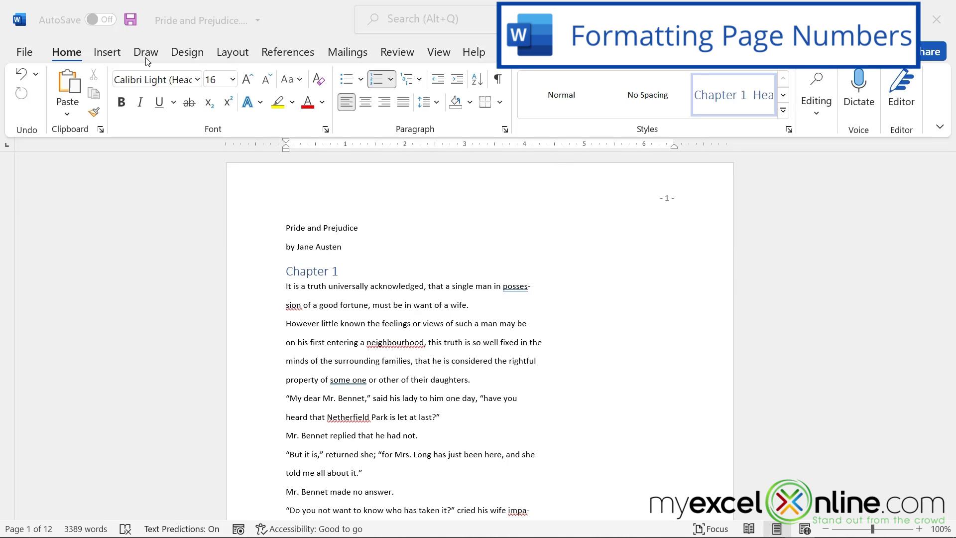
Edit the header on the Chapter 3 page and right-align it.
{"action": "left_click", "coordinate": [106, 52]}
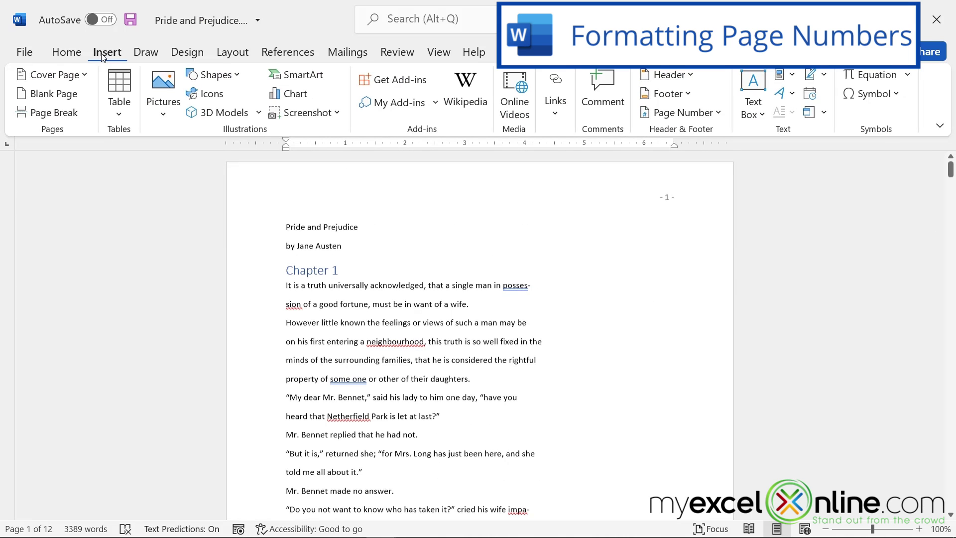
{"action": "left_click", "coordinate": [692, 74]}
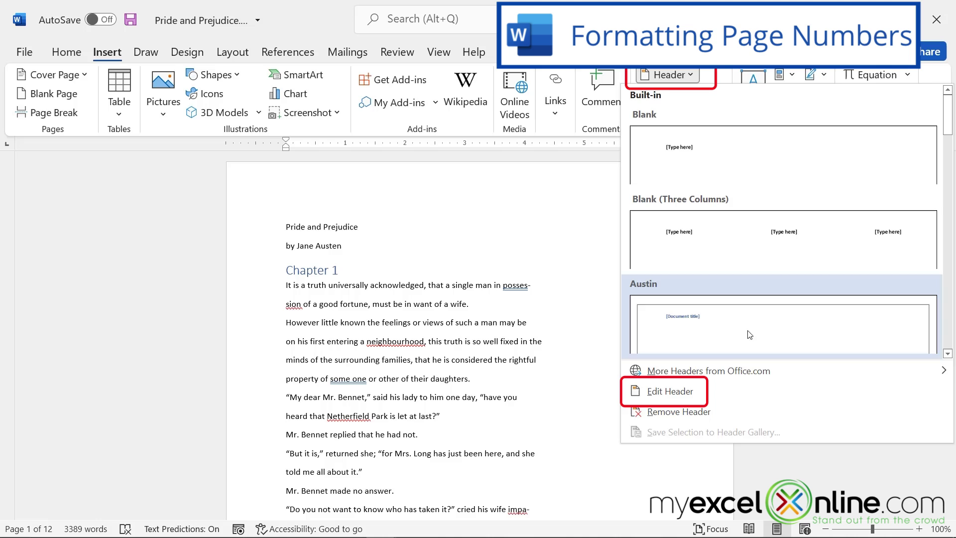
{"action": "left_click", "coordinate": [692, 390]}
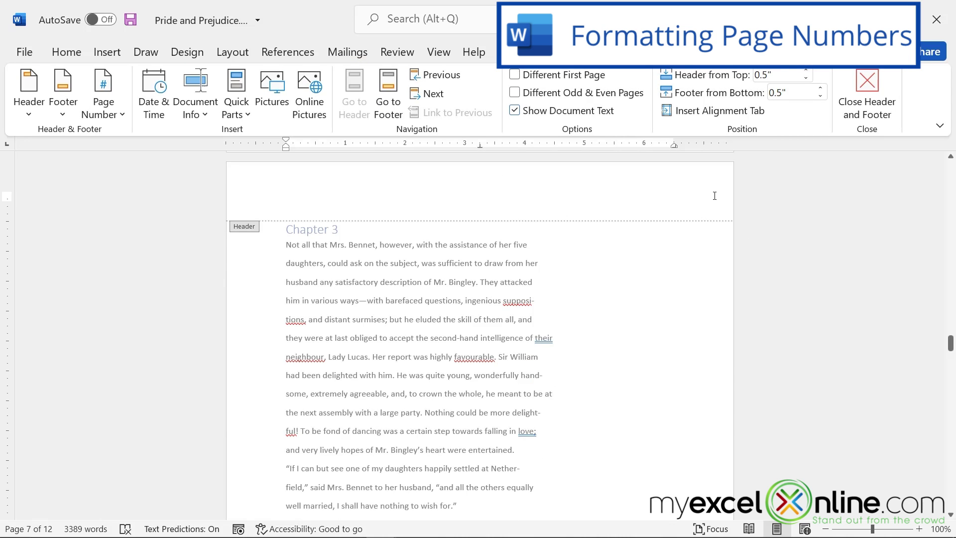
{"action": "left_click", "coordinate": [63, 52]}
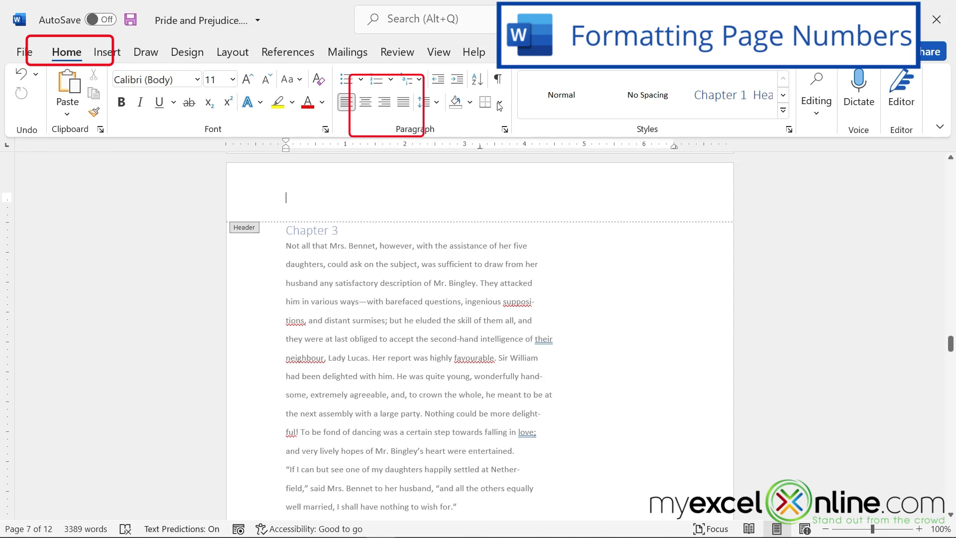
{"action": "left_click", "coordinate": [385, 102]}
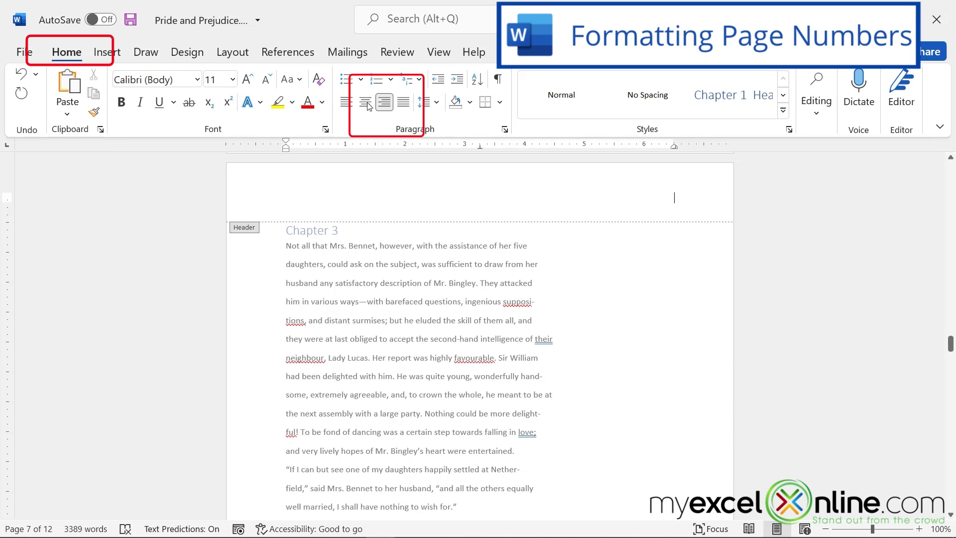
{"action": "left_click", "coordinate": [106, 52]}
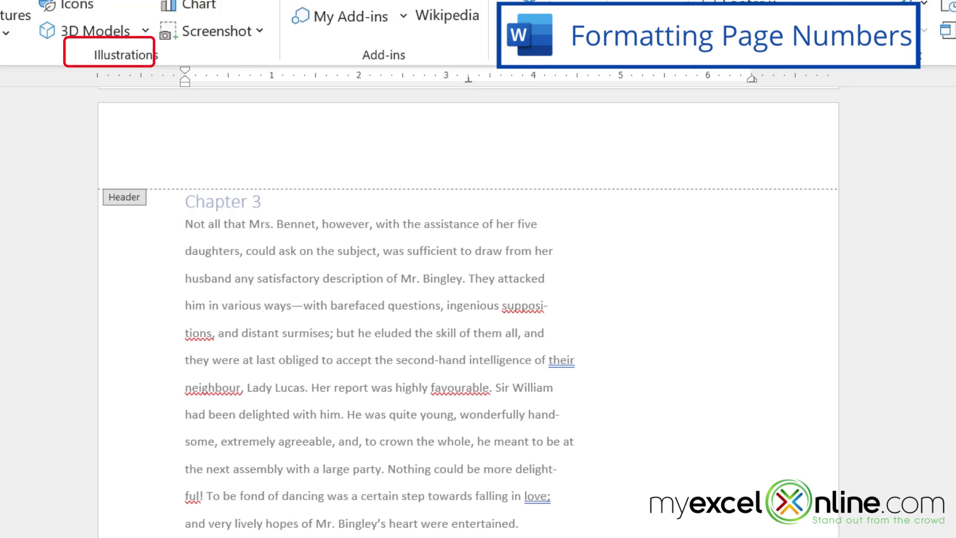
Insert an Accent Bar 2 page number at the current header position, reading 'Page | - 1 -'.
{"action": "left_click", "coordinate": [717, 113]}
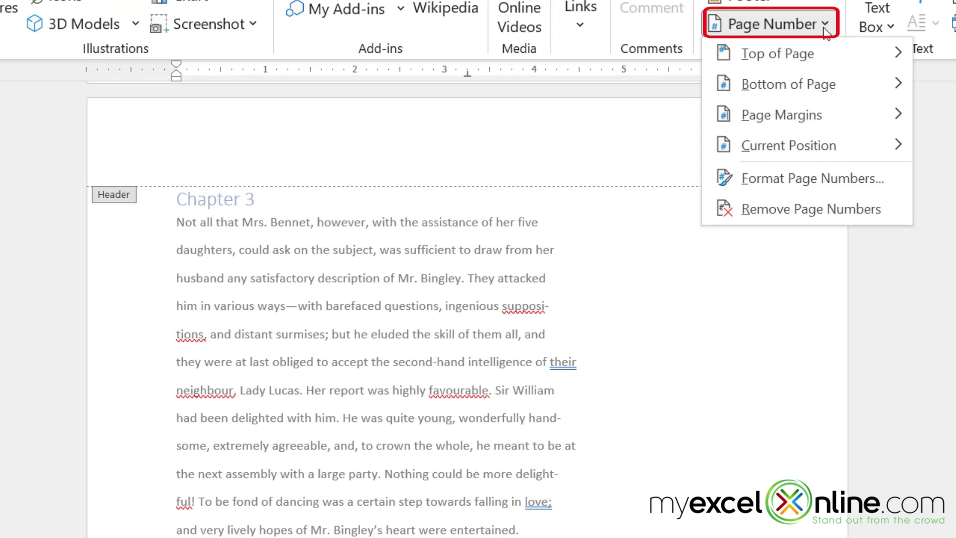
{"action": "mouse_move", "coordinate": [813, 148]}
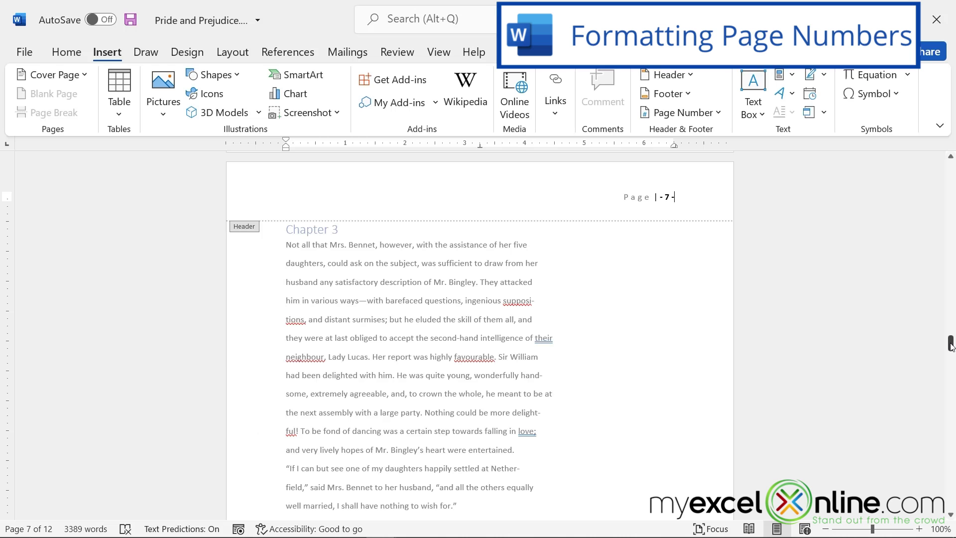
{"action": "left_click_drag", "start_coordinate": [950, 345], "coordinate": [951, 169]}
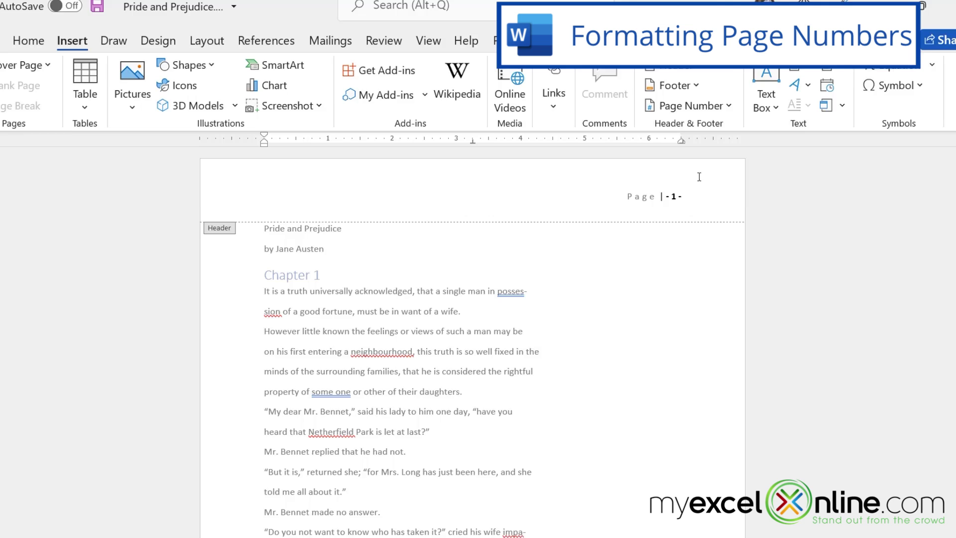
Switch the header page number format from dashed to plain 1, 2, 3.
{"action": "left_click", "coordinate": [712, 106]}
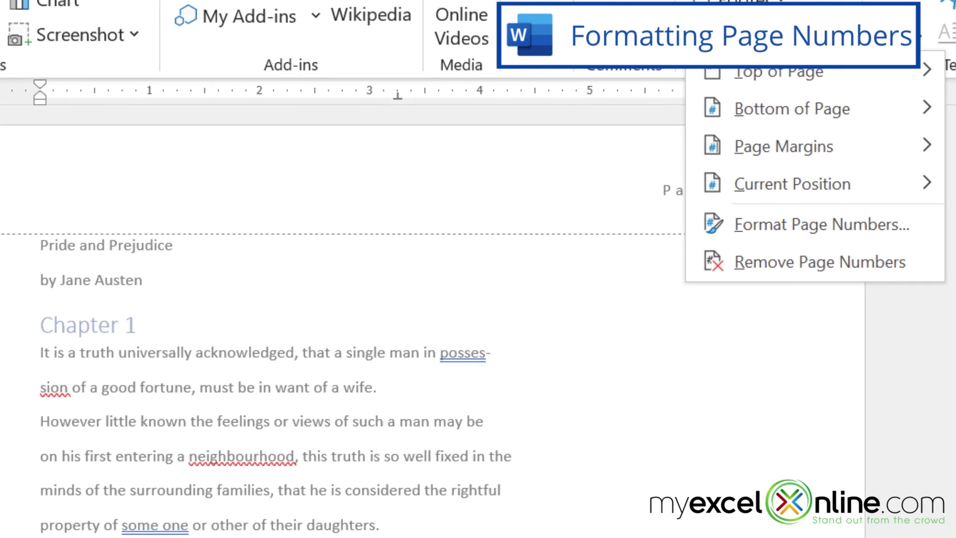
{"action": "left_click", "coordinate": [802, 225]}
{"action": "left_click", "coordinate": [517, 192]}
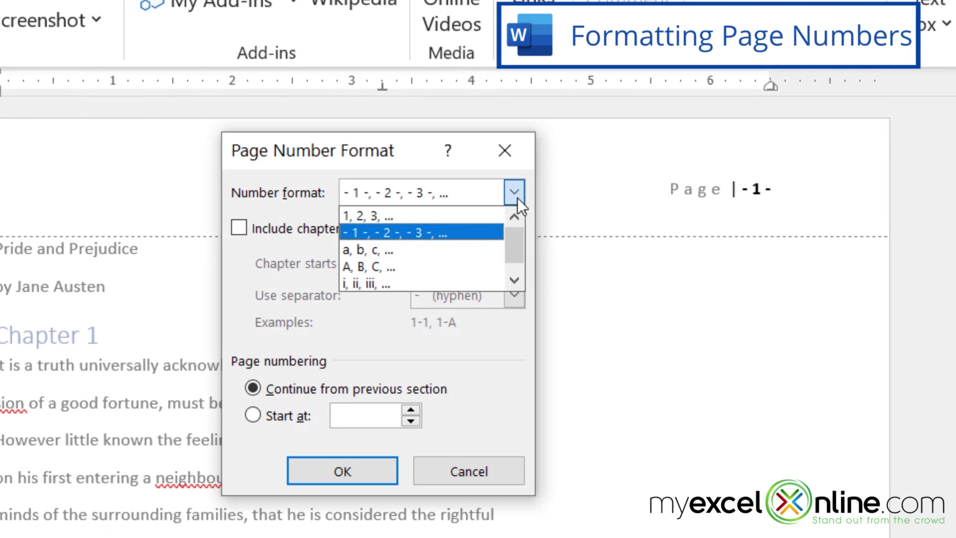
{"action": "left_click", "coordinate": [384, 215]}
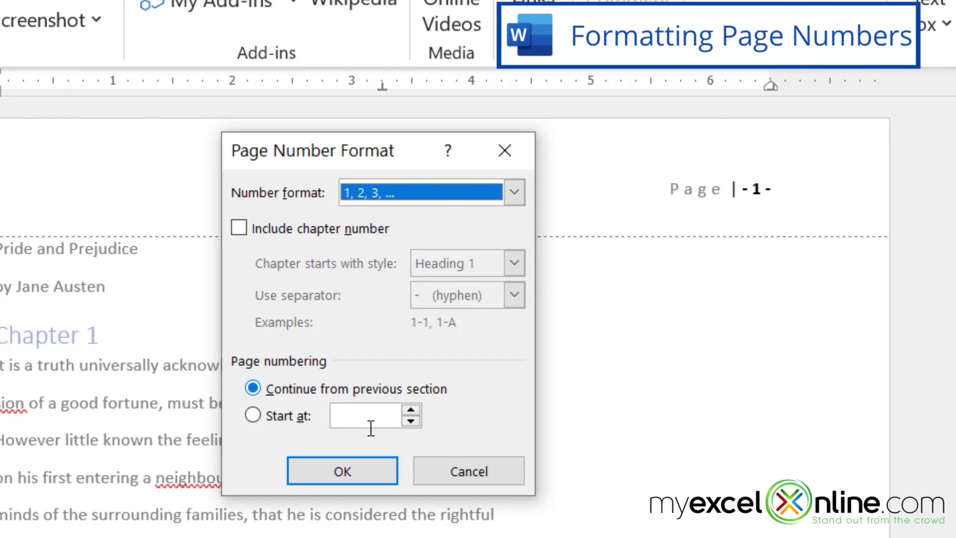
{"action": "left_click", "coordinate": [313, 474]}
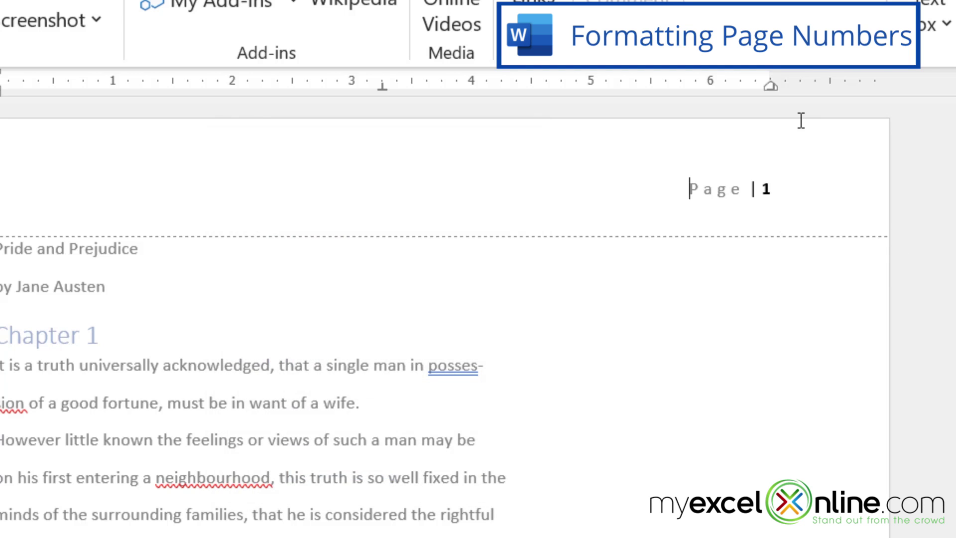
{"action": "scroll", "coordinate": [951, 449], "scroll_direction": "down", "scroll_amount": 15}
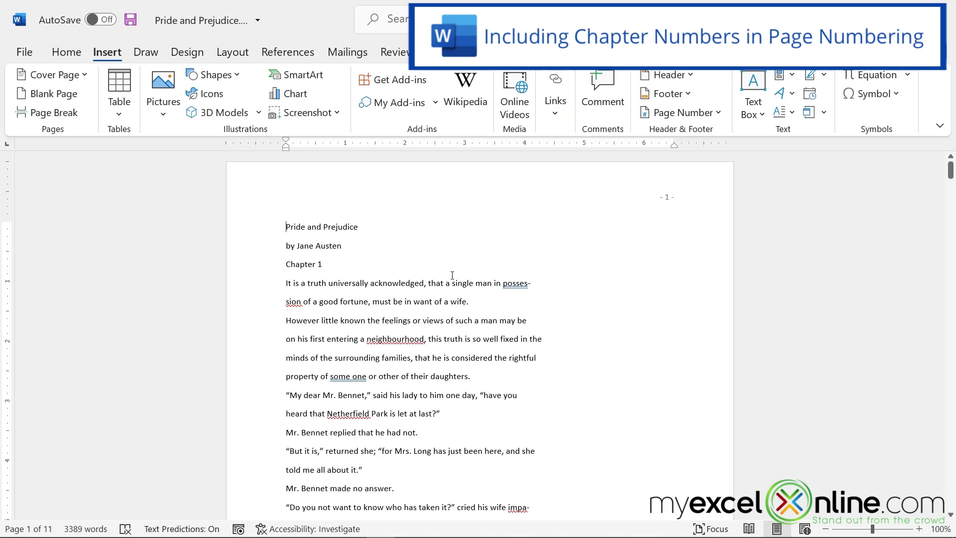
Delete the typed 'Chapter 1' text and apply the 'Chapter 1 Heading' multilevel list.
{"action": "left_click", "coordinate": [332, 264]}
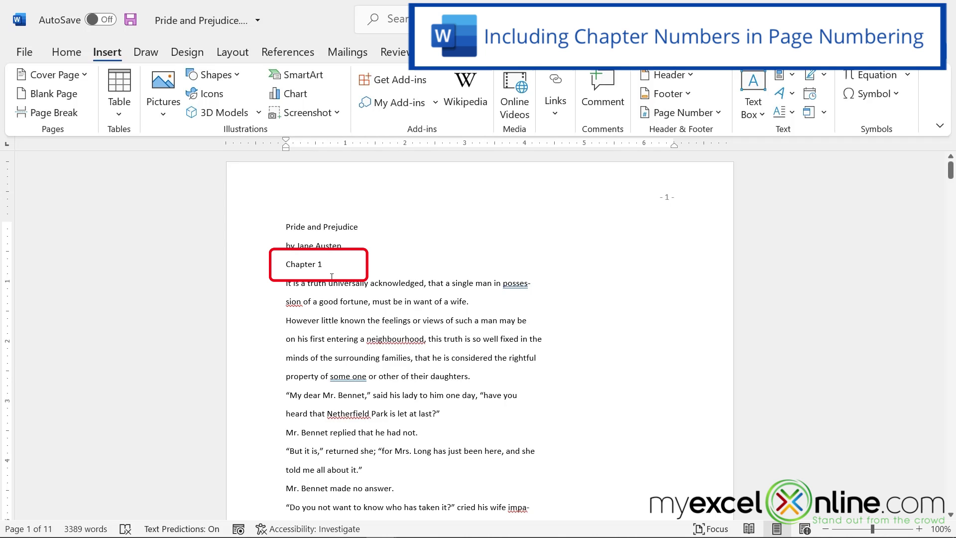
{"action": "key", "text": "BackSpace"}
{"action": "key", "text": "BackSpace"}
{"action": "key", "text": "BackSpace"}
{"action": "key", "text": "BackSpace"}
{"action": "key", "text": "BackSpace"}
{"action": "key", "text": "BackSpace"}
{"action": "key", "text": "BackSpace"}
{"action": "key", "text": "BackSpace"}
{"action": "key", "text": "BackSpace"}
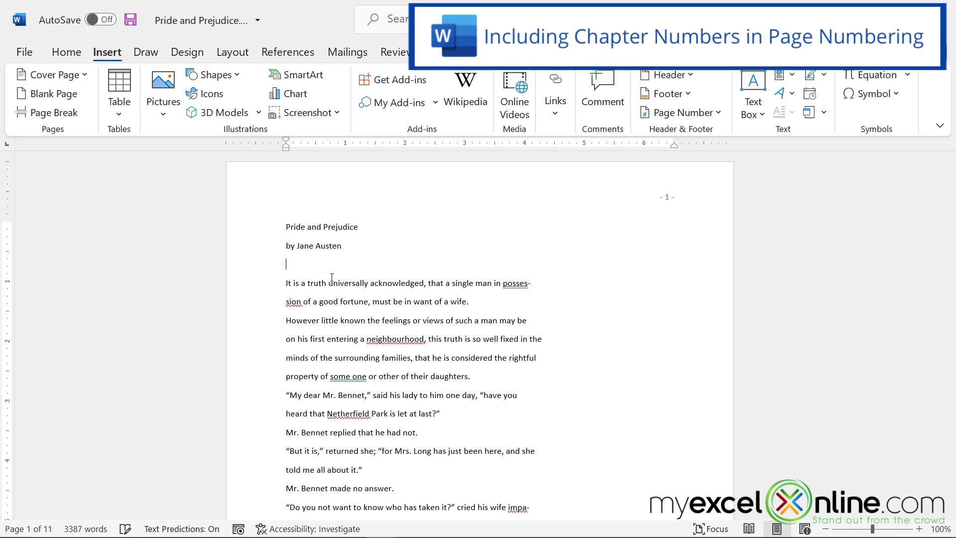
{"action": "left_click", "coordinate": [66, 52]}
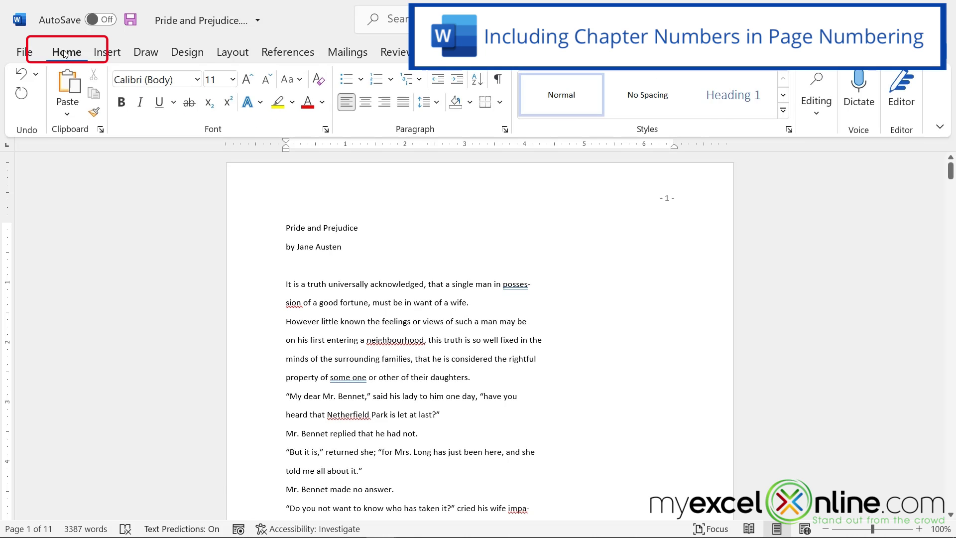
{"action": "left_click", "coordinate": [421, 83]}
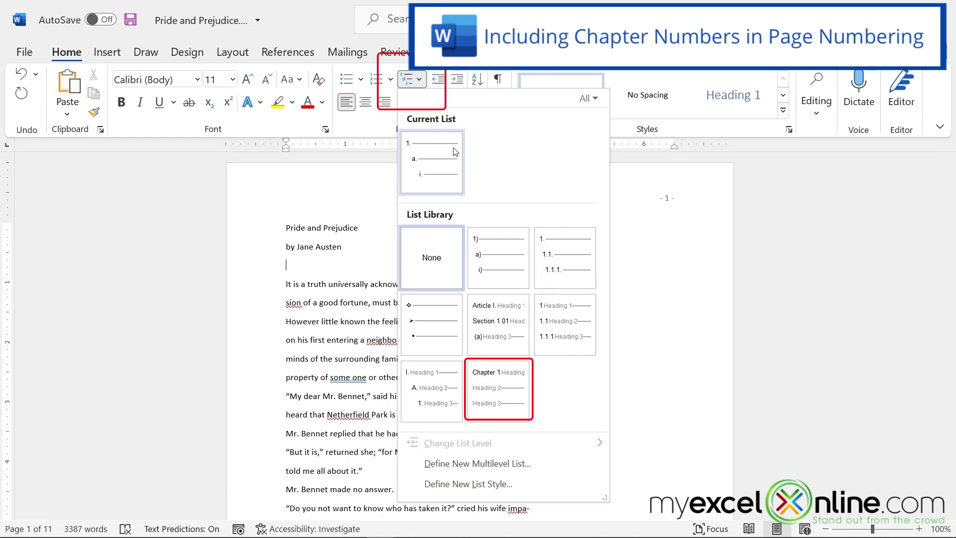
{"action": "left_click", "coordinate": [506, 400]}
{"action": "scroll", "coordinate": [951, 496], "scroll_direction": "down", "scroll_amount": 10}
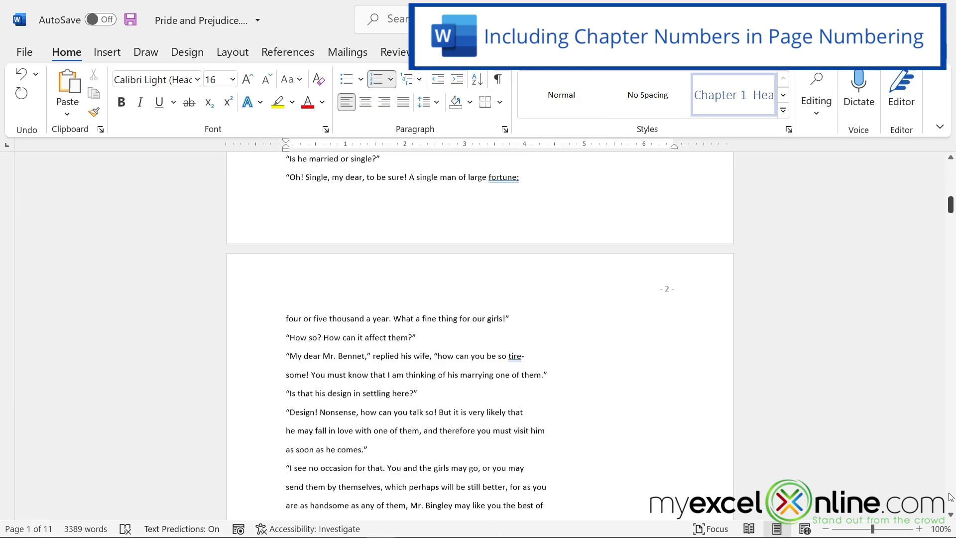
{"action": "scroll", "coordinate": [950, 496], "scroll_direction": "down", "scroll_amount": 20}
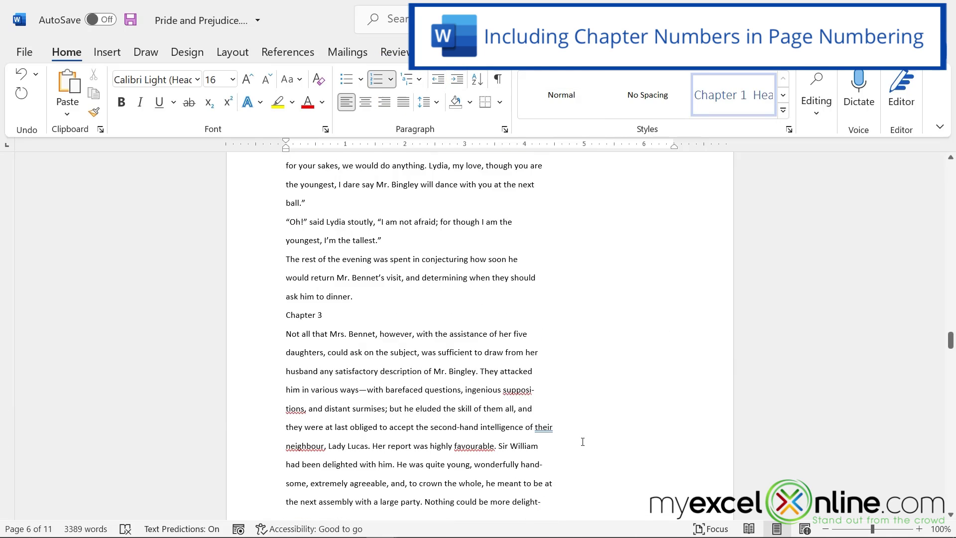
{"action": "left_click_drag", "start_coordinate": [950, 340], "coordinate": [950, 164]}
Include the chapter number in 1, 2, 3 page numbers, so page 1 reads '1-1'.
{"action": "left_click", "coordinate": [107, 52]}
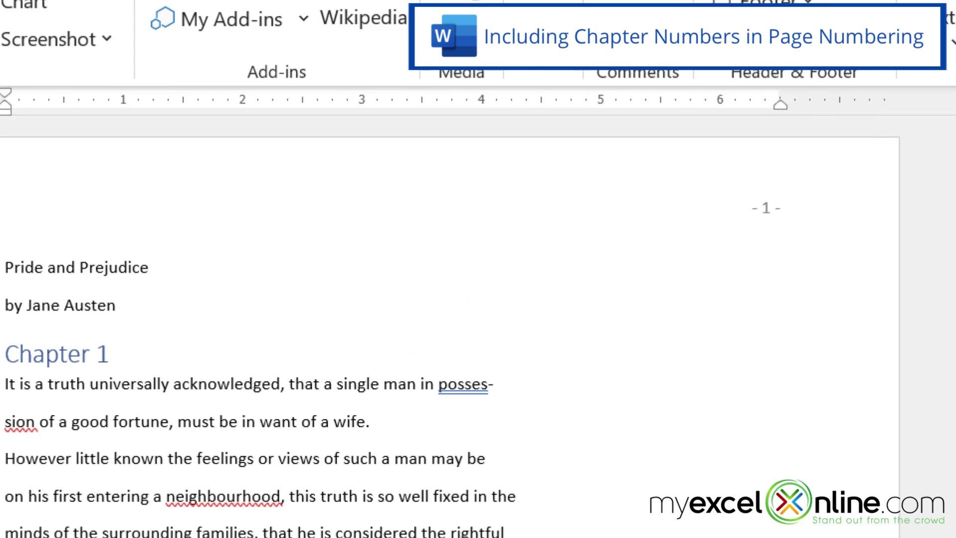
{"action": "left_click", "coordinate": [796, 39]}
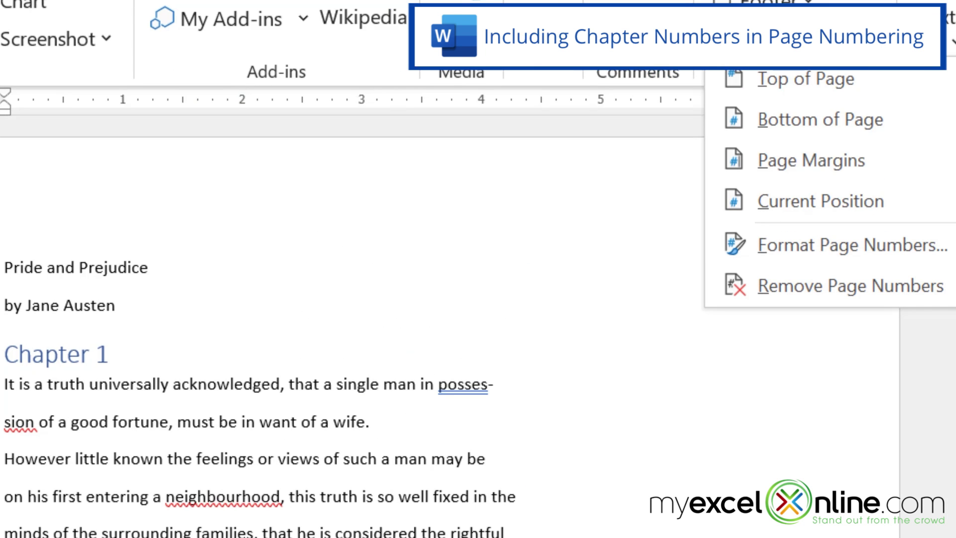
{"action": "left_click", "coordinate": [803, 249]}
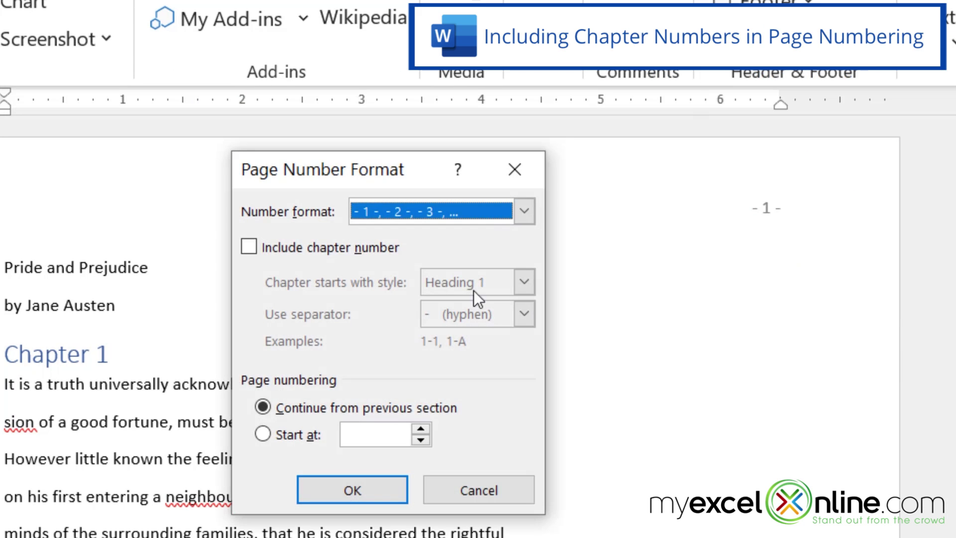
{"action": "left_click", "coordinate": [249, 246]}
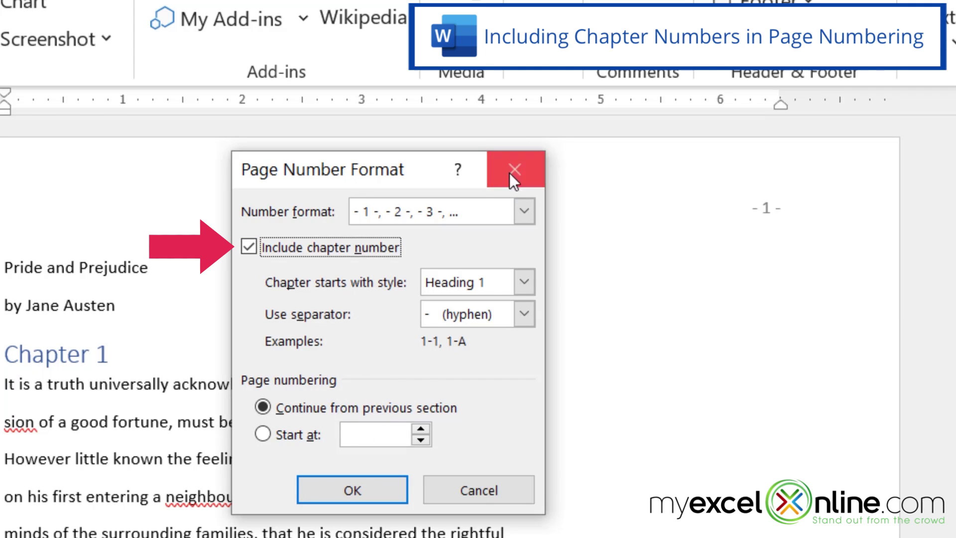
{"action": "left_click", "coordinate": [524, 210]}
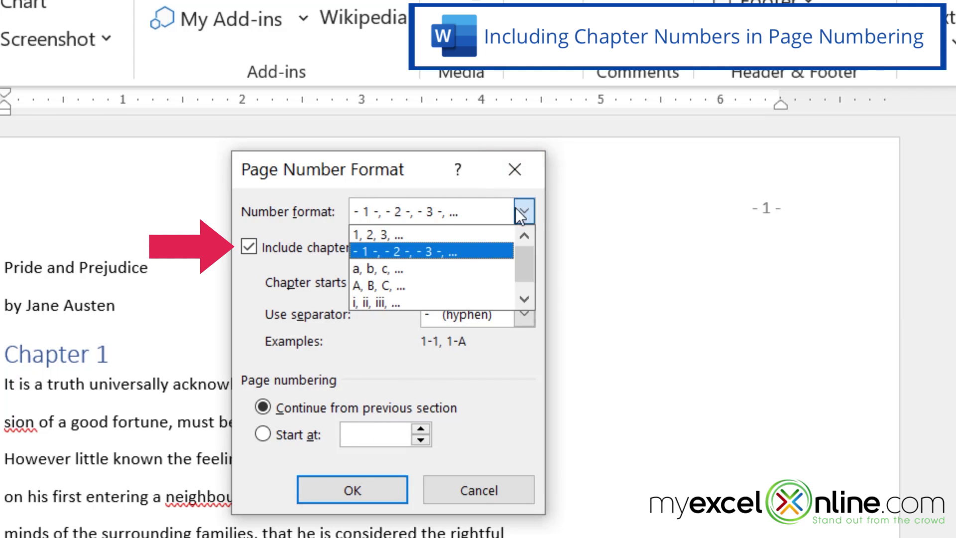
{"action": "left_click", "coordinate": [376, 234]}
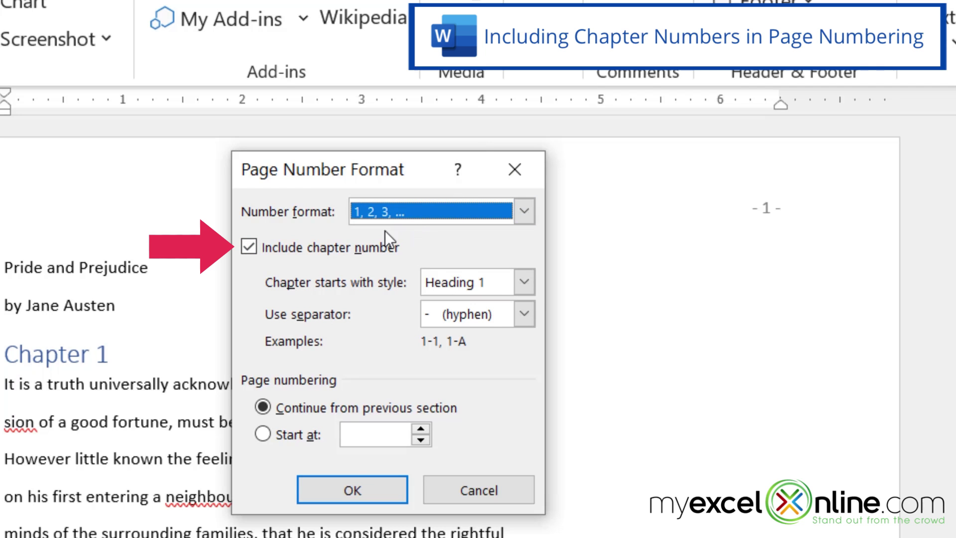
{"action": "left_click", "coordinate": [324, 492]}
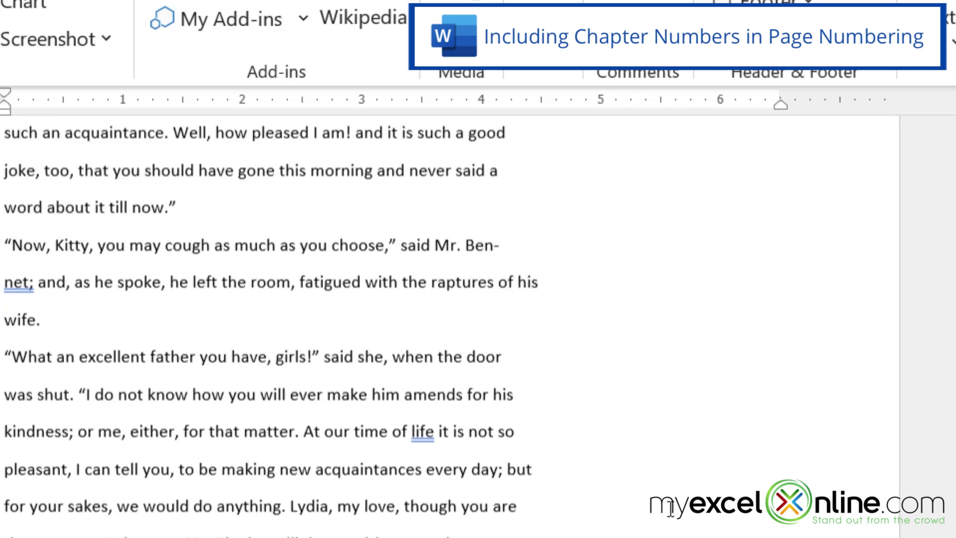
Scroll down to the numbered Chapter 2 heading near the bottom of page 3.
{"action": "scroll", "coordinate": [669, 199], "scroll_direction": "up", "scroll_amount": 10}
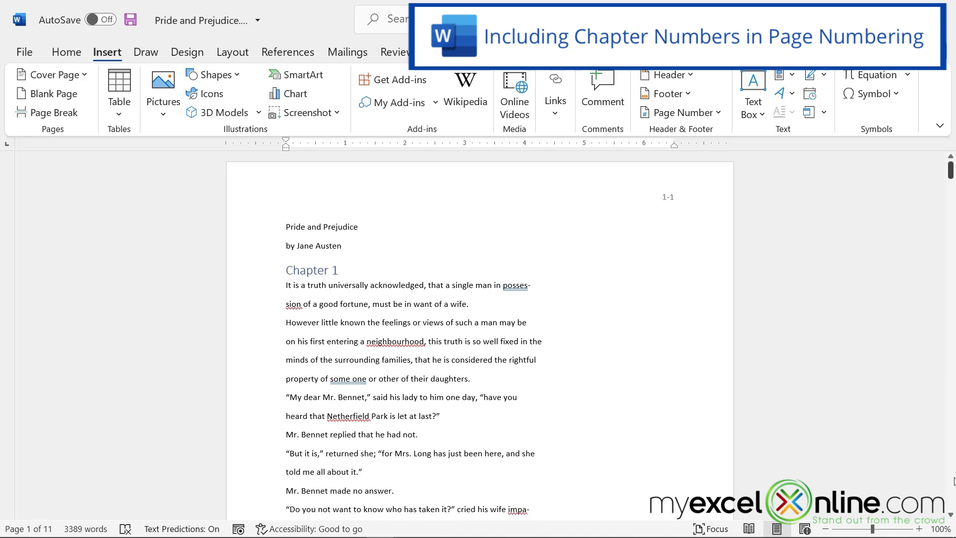
{"action": "scroll", "coordinate": [953, 488], "scroll_direction": "down", "scroll_amount": 7}
{"action": "scroll", "coordinate": [953, 488], "scroll_direction": "down", "scroll_amount": 5}
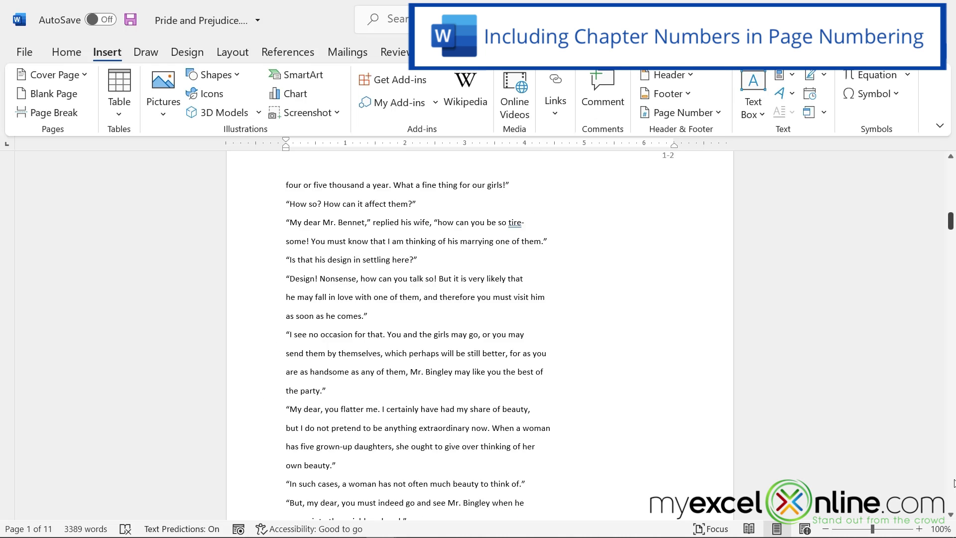
{"action": "scroll", "coordinate": [951, 518], "scroll_direction": "down", "scroll_amount": 5}
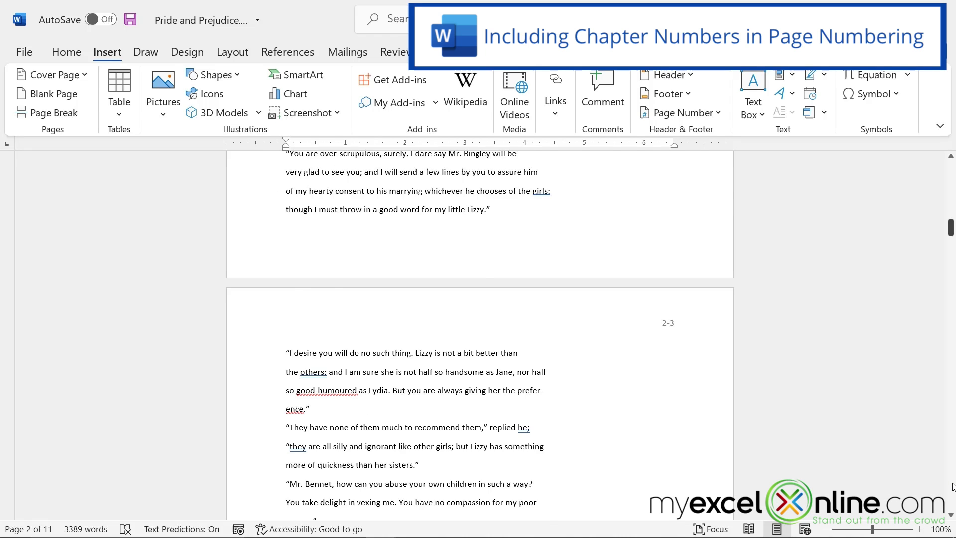
{"action": "scroll", "coordinate": [951, 485], "scroll_direction": "down", "scroll_amount": 8}
{"action": "scroll", "coordinate": [521, 485], "scroll_direction": "down", "scroll_amount": 1}
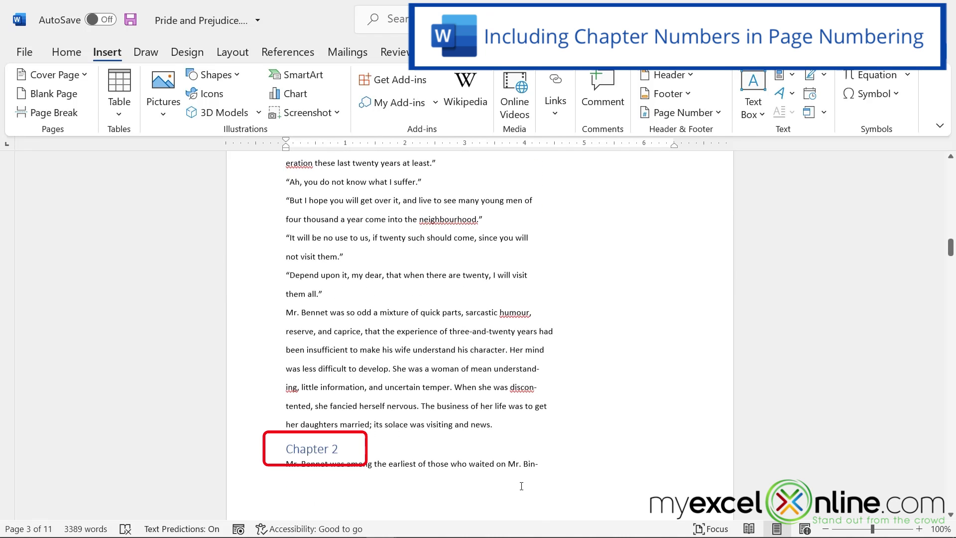
Insert a page break after 'news.' so Chapter 2 starts a new page, removing the blank line.
{"action": "left_click", "coordinate": [507, 420]}
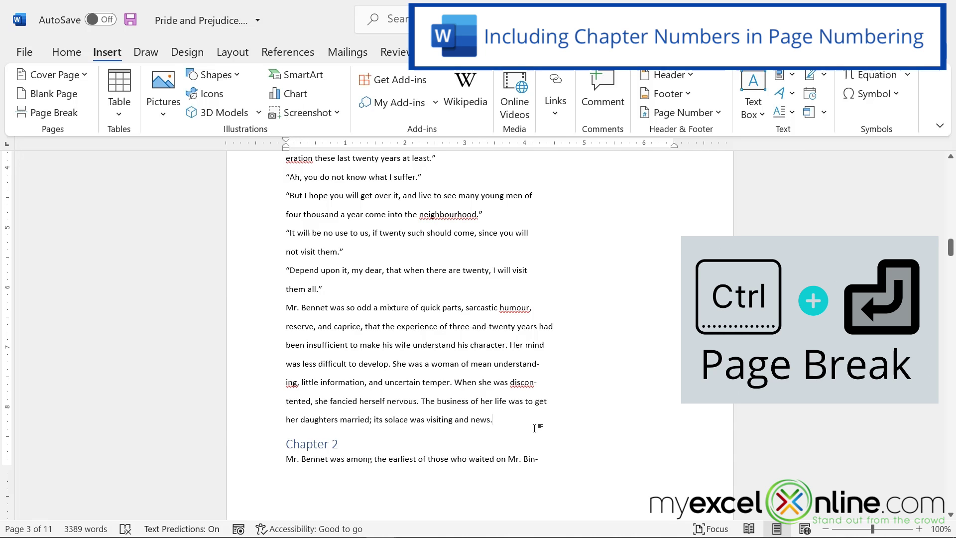
{"action": "key", "text": "ctrl+Return"}
{"action": "scroll", "coordinate": [535, 421], "scroll_direction": "down", "scroll_amount": 2}
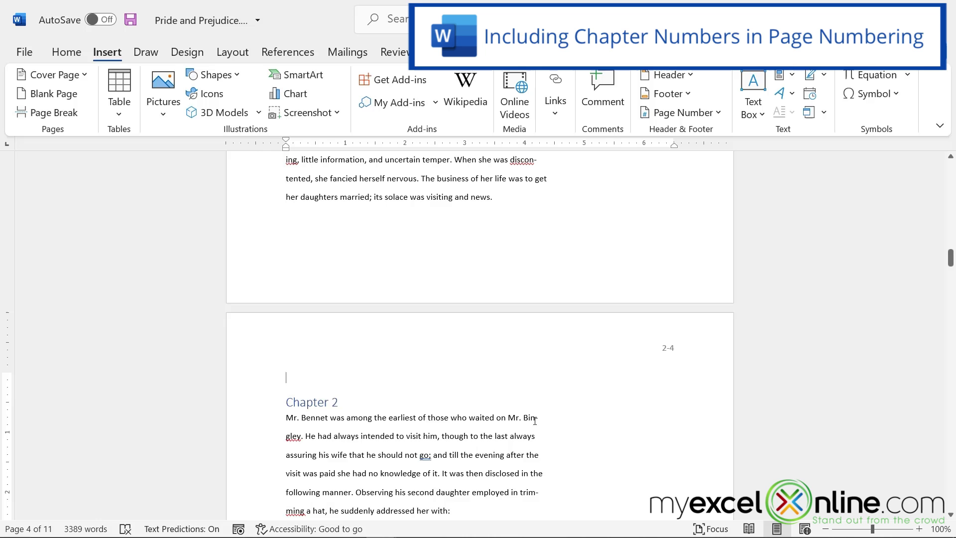
{"action": "key", "text": "Delete"}
{"action": "key", "text": "End"}
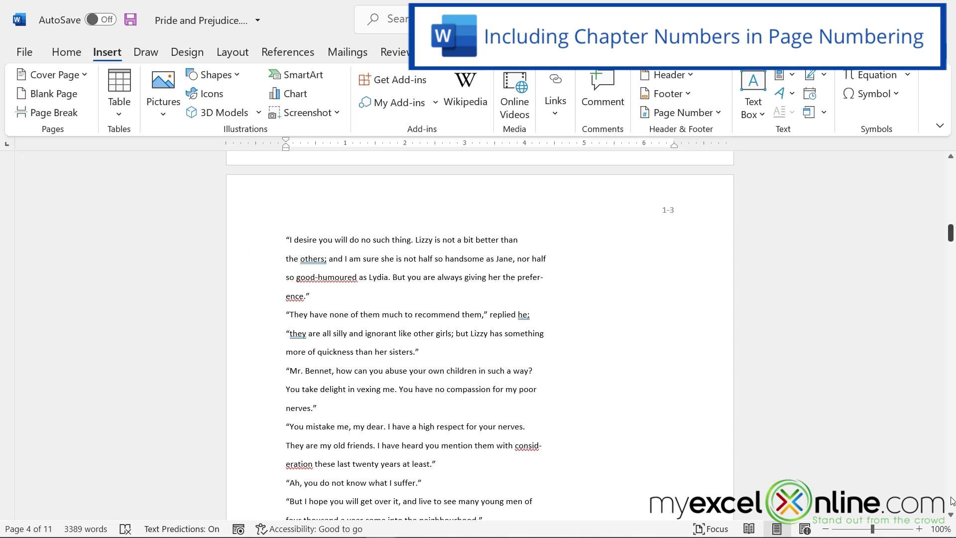
Insert a page break after 'dinner.' so Chapter 3 starts on a new page.
{"action": "scroll", "coordinate": [731, 511], "scroll_direction": "down", "scroll_amount": 20}
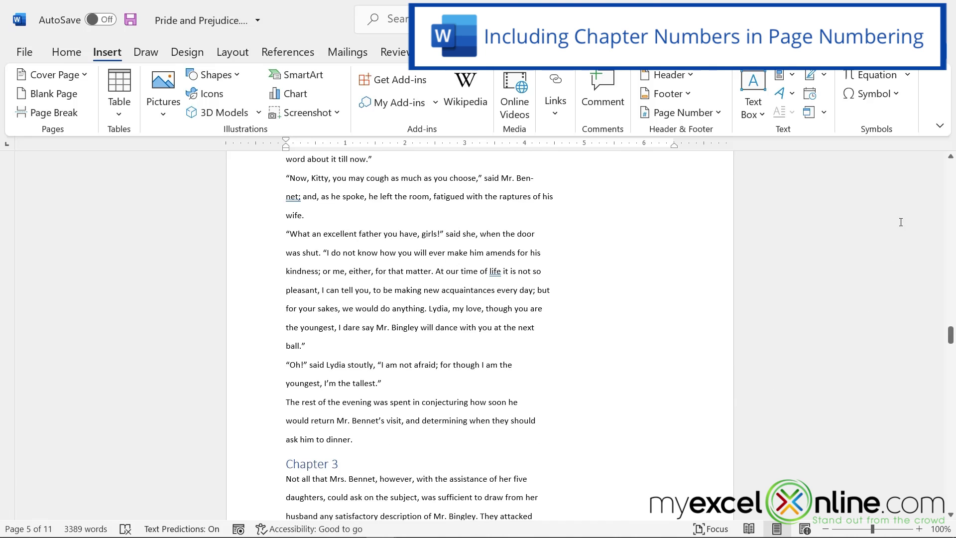
{"action": "scroll", "coordinate": [901, 222], "scroll_direction": "up", "scroll_amount": 3}
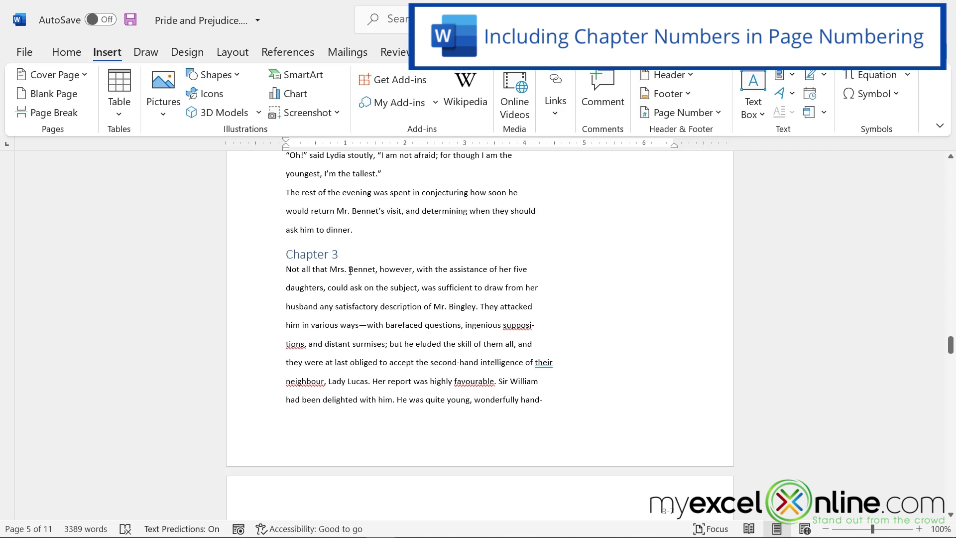
{"action": "left_click", "coordinate": [357, 230]}
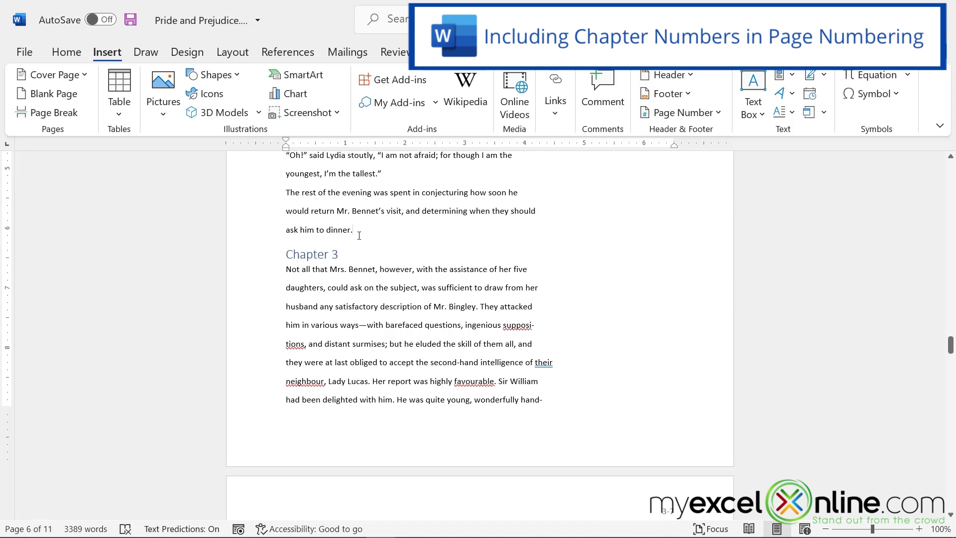
{"action": "key", "text": "ctrl+Return"}
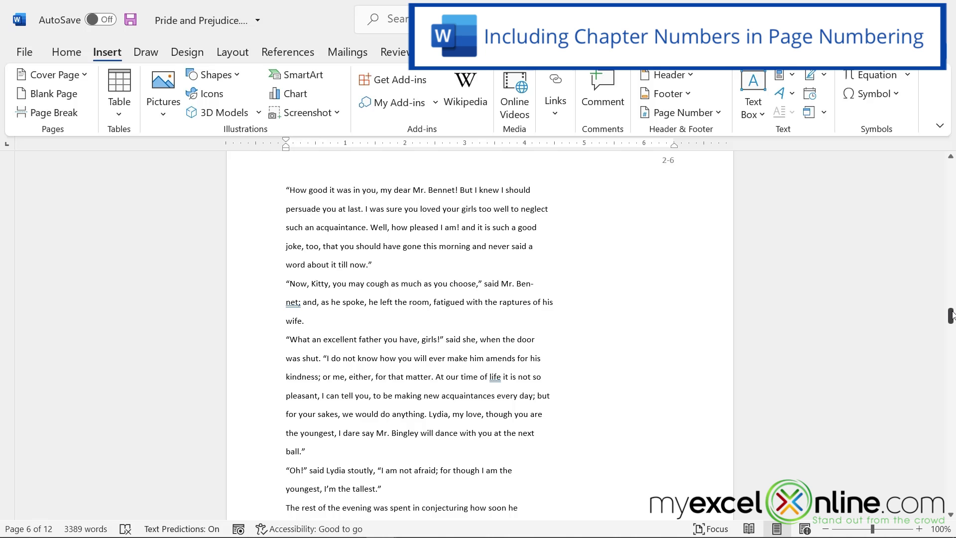
In the header, add the word 'Chapter ' before the page number so it reads 'Chapter 3-7'.
{"action": "left_click", "coordinate": [687, 78]}
{"action": "left_click", "coordinate": [669, 391]}
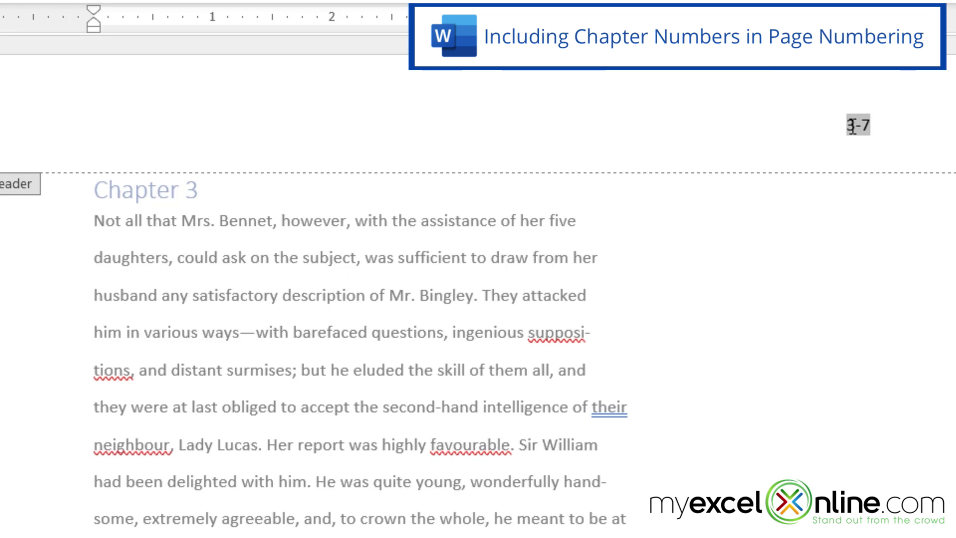
{"action": "key", "text": "Home"}
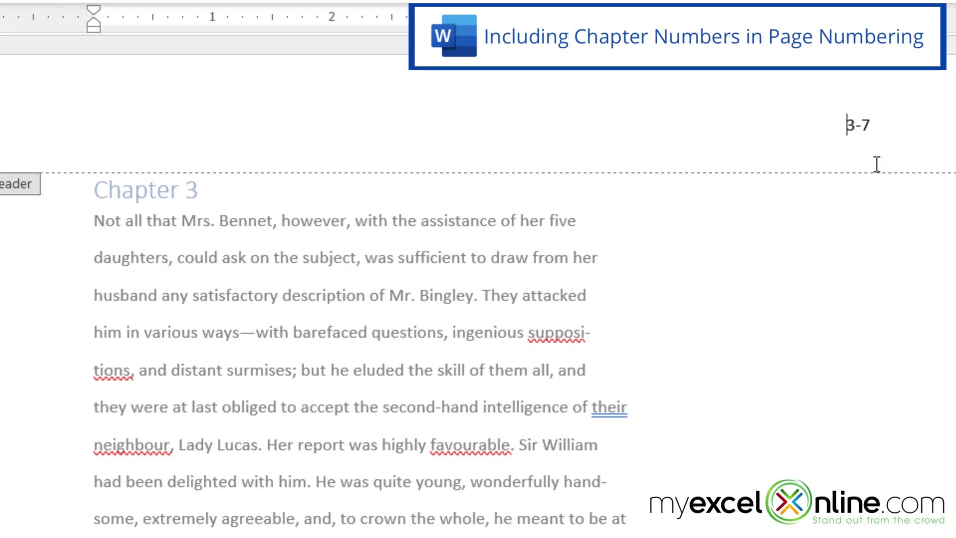
{"action": "type", "text": "Chapter"}
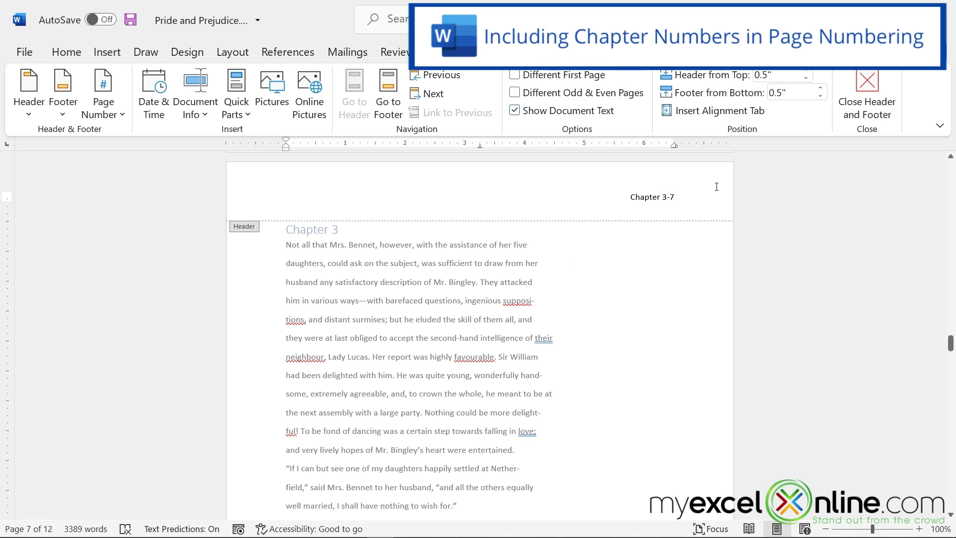
Close the header and check the numbering reads Chapter 1-1, Chapter 2-6 and Chapter 3-7.
{"action": "left_click", "coordinate": [865, 84]}
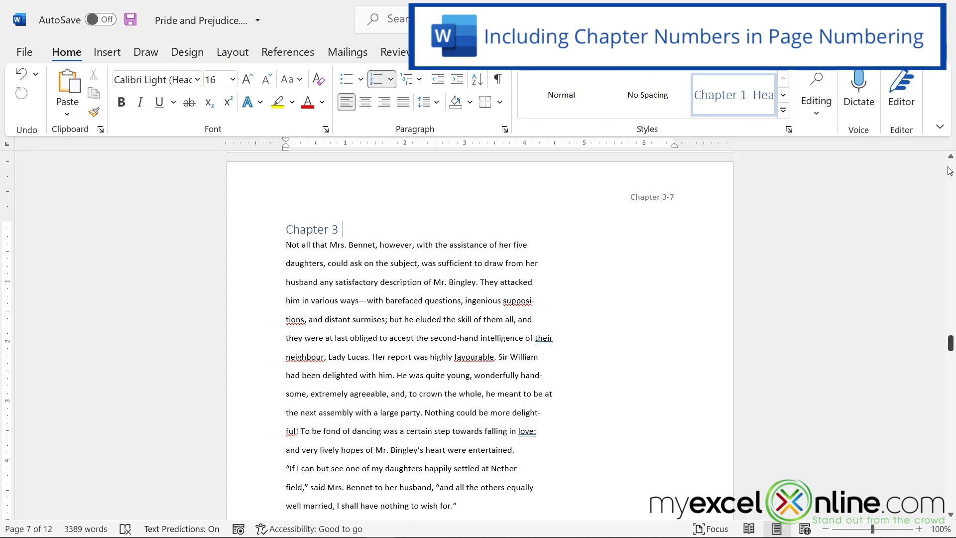
{"action": "scroll", "coordinate": [952, 175], "scroll_direction": "up", "scroll_amount": 10}
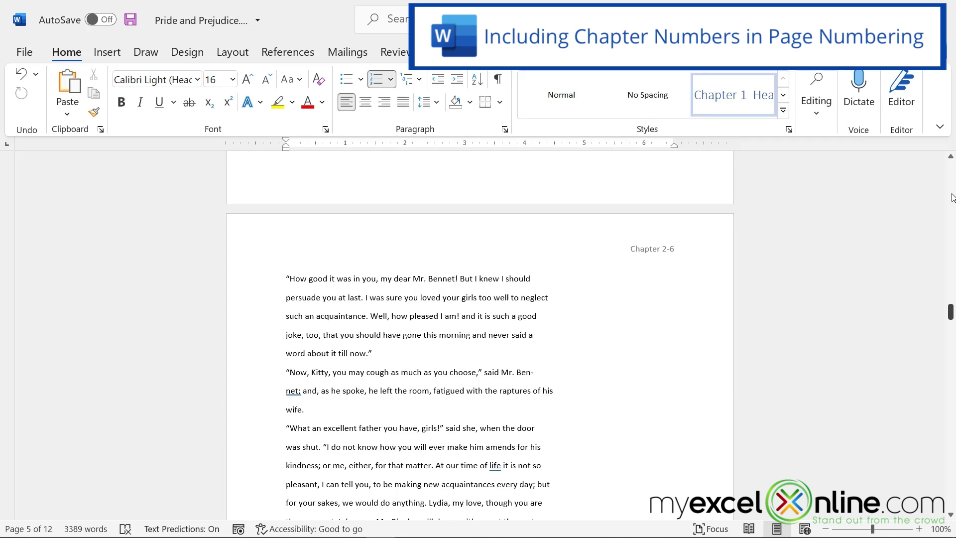
{"action": "scroll", "coordinate": [952, 498], "scroll_direction": "down", "scroll_amount": 4}
{"action": "scroll", "coordinate": [952, 498], "scroll_direction": "down", "scroll_amount": 5}
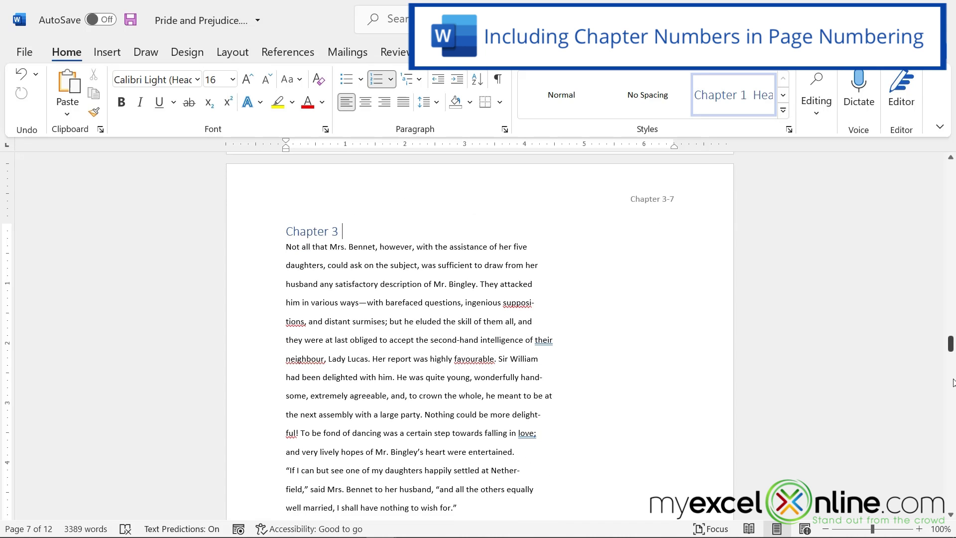
{"action": "left_click_drag", "start_coordinate": [950, 343], "coordinate": [949, 144]}
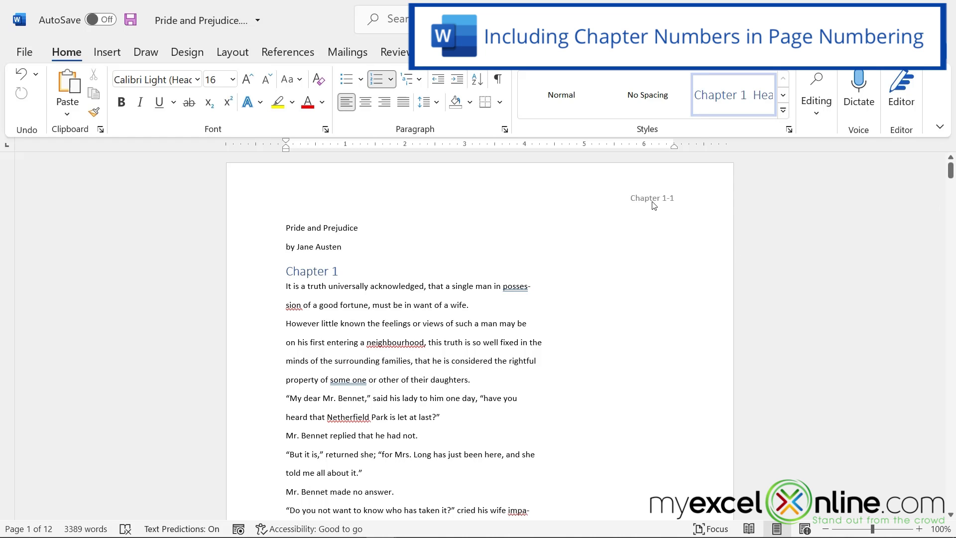
Remove the page numbers, then remove the header so page 1 has no header text.
{"action": "left_click", "coordinate": [107, 53]}
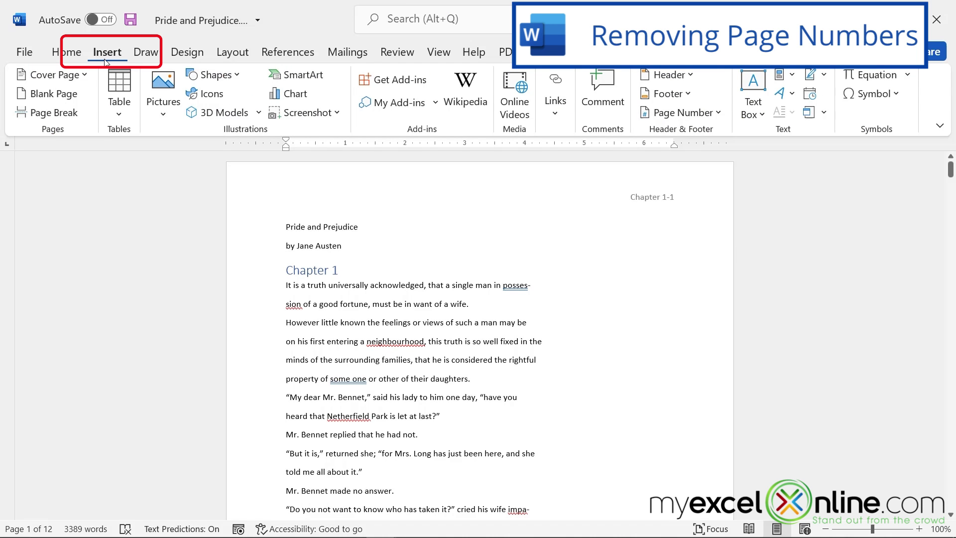
{"action": "left_click", "coordinate": [719, 115]}
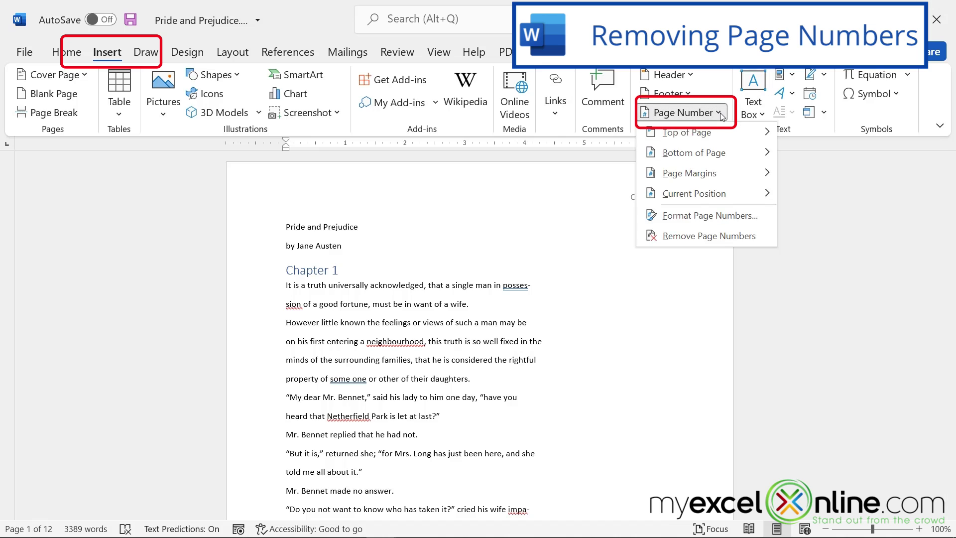
{"action": "left_click", "coordinate": [685, 239]}
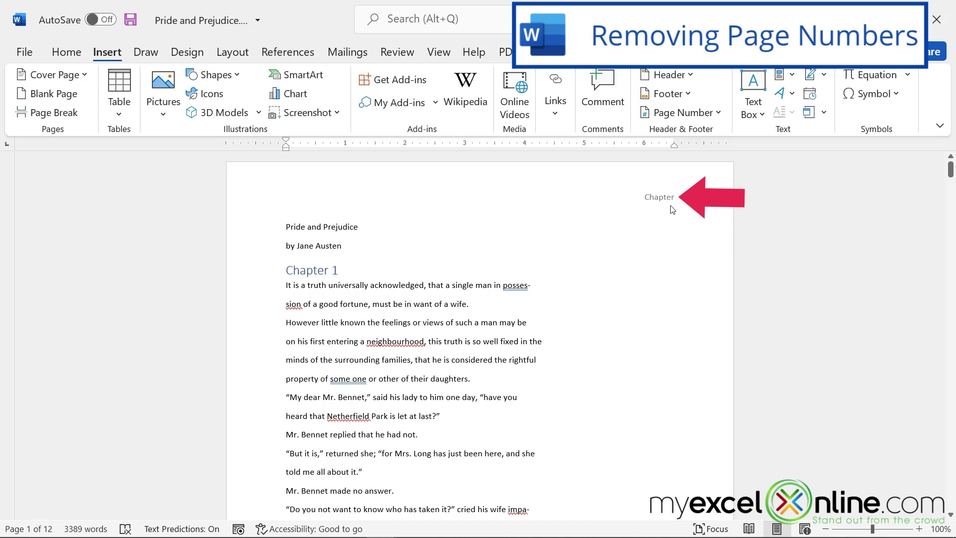
{"action": "left_click", "coordinate": [690, 76]}
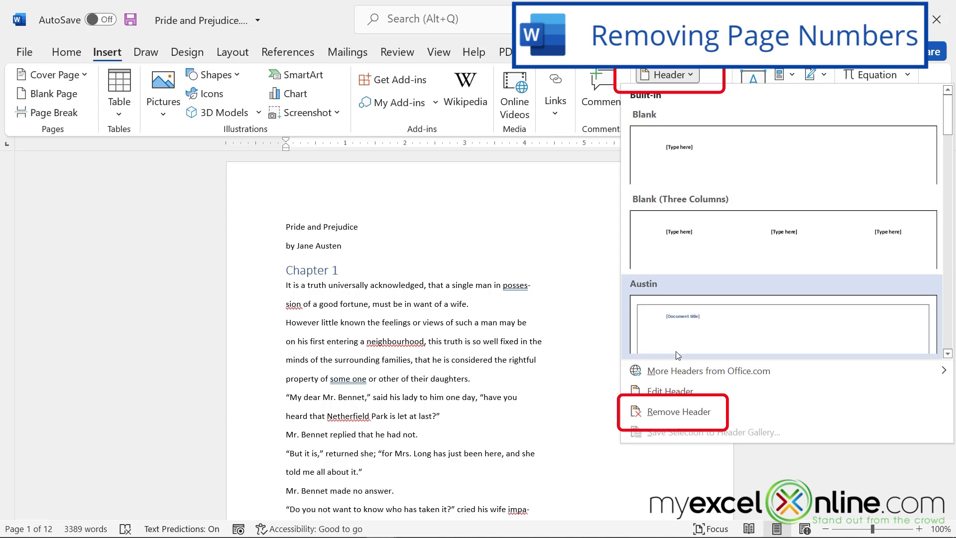
{"action": "left_click", "coordinate": [677, 411]}
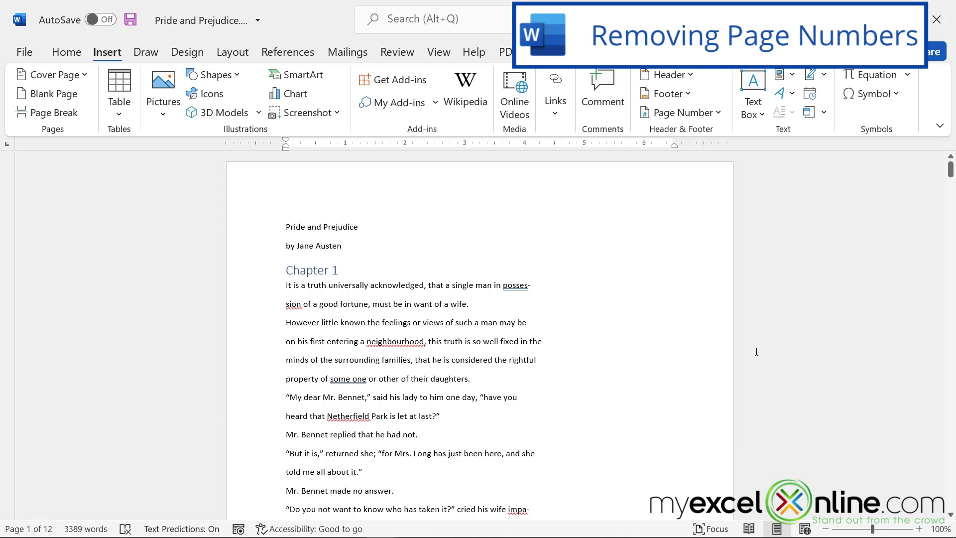